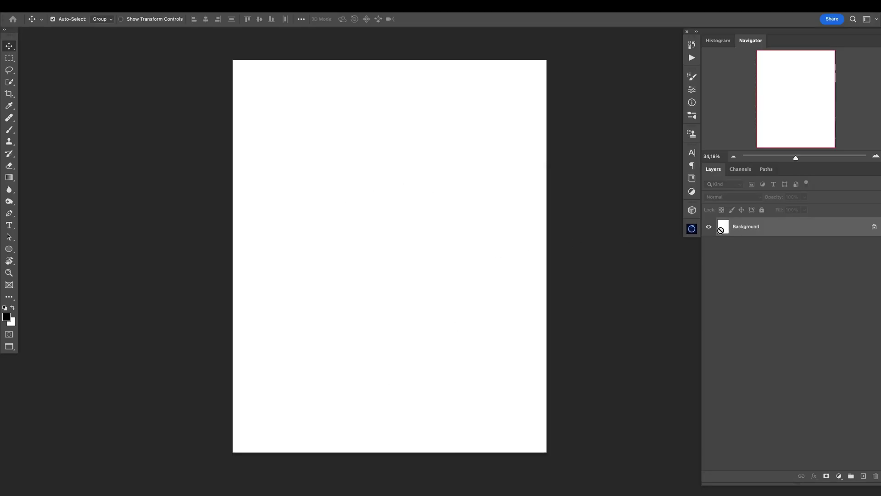
Invert the white background to black and add a new layer named Smoke above it.
key("ctrl+i")
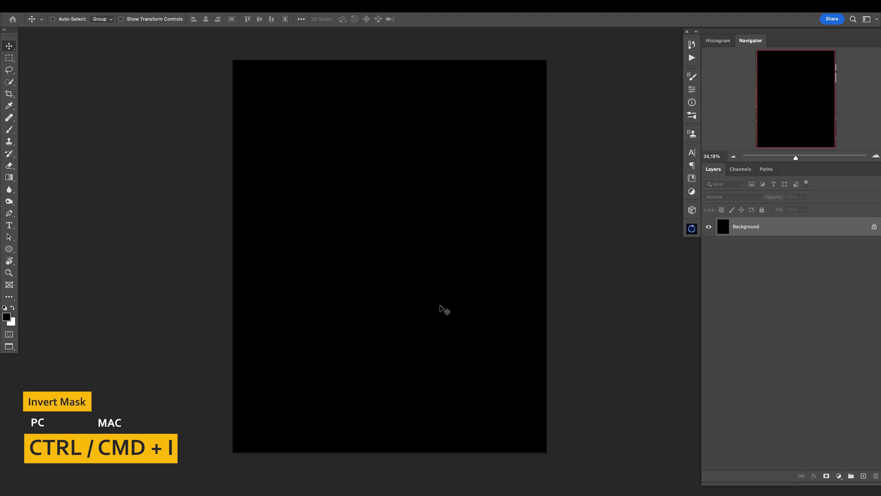
left_click(860, 474)
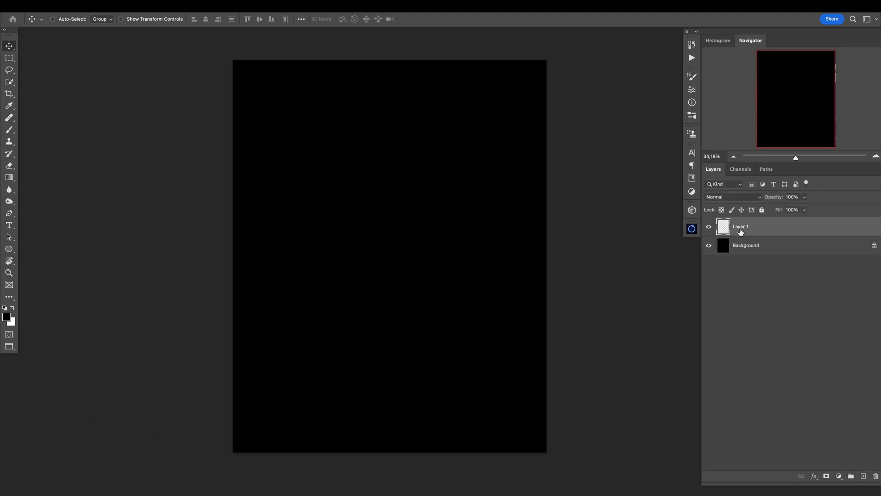
type("Smo")
Paint soft grey smoke across the Smoke layer with a 1600 px cloud brush at 20% opacity, alternating white and black.
type("b")
right_click(390, 221)
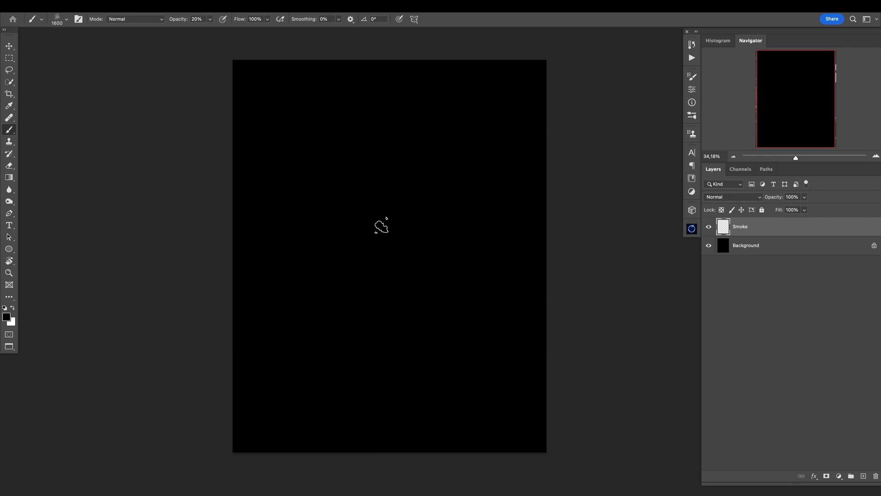
key("x")
mouse_move(343, 152)
left_mouse_down()
mouse_move(436, 208)
mouse_move(468, 254)
mouse_move(500, 342)
mouse_move(565, 416)
mouse_move(338, 153)
mouse_move(384, 82)
mouse_move(459, 69)
mouse_move(295, 338)
mouse_move(418, 427)
mouse_move(516, 73)
mouse_move(415, 172)
mouse_move(545, 350)
mouse_move(458, 281)
mouse_move(377, 324)
left_mouse_up()
key("x")
mouse_move(363, 197)
left_mouse_down()
mouse_move(370, 262)
mouse_move(256, 114)
mouse_move(508, 130)
mouse_move(232, 133)
mouse_move(300, 436)
mouse_move(228, 358)
mouse_move(296, 417)
mouse_move(523, 422)
mouse_move(545, 413)
mouse_move(407, 419)
mouse_move(432, 418)
mouse_move(287, 459)
left_mouse_up()
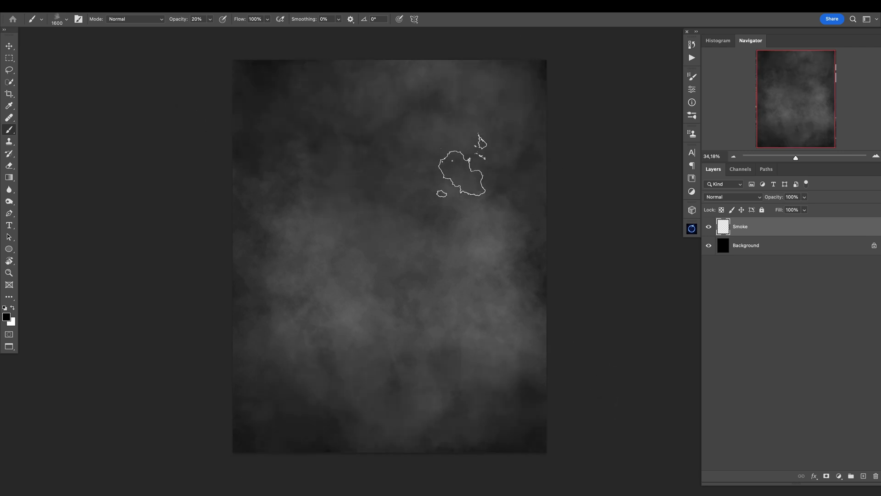
Refine the smoke's texture in the middle of the canvas with alternating white and black cloud strokes.
key("x")
mouse_move(345, 236)
left_mouse_down()
mouse_move(472, 315)
mouse_move(291, 89)
mouse_move(440, 170)
mouse_move(369, 305)
mouse_move(413, 394)
left_mouse_up()
key("x")
mouse_move(315, 278)
left_mouse_down()
mouse_move(322, 119)
mouse_move(290, 92)
mouse_move(496, 69)
mouse_move(482, 196)
mouse_move(403, 403)
mouse_move(323, 191)
mouse_move(472, 315)
mouse_move(417, 95)
mouse_move(299, 344)
mouse_move(556, 319)
left_mouse_up()
key("x")
mouse_move(439, 252)
left_mouse_down()
mouse_move(259, 419)
mouse_move(403, 323)
left_mouse_up()
key("x")
mouse_move(403, 271)
left_mouse_down()
mouse_move(331, 241)
mouse_move(434, 241)
mouse_move(263, 329)
left_mouse_up()
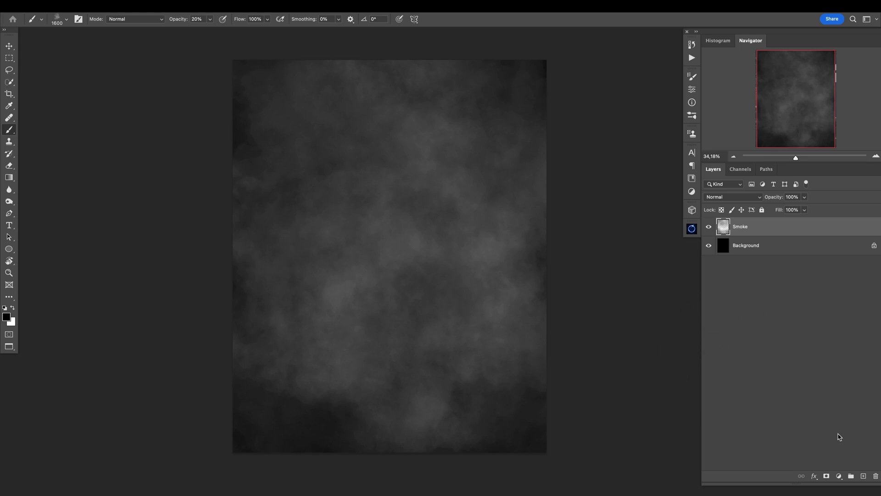
Add a new layer named Eye above the Smoke layer.
left_click(863, 476)
double_click(740, 227)
type("Eye")
key("Return")
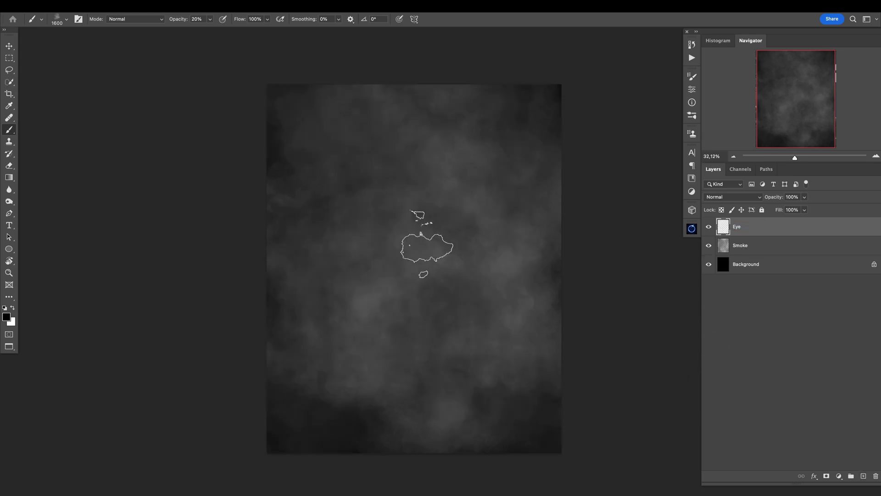
Lasso a slanted, pointed eye shape in the upper-right area of the canvas and fill it with white.
scroll(427, 244, "up", 4)
key("l")
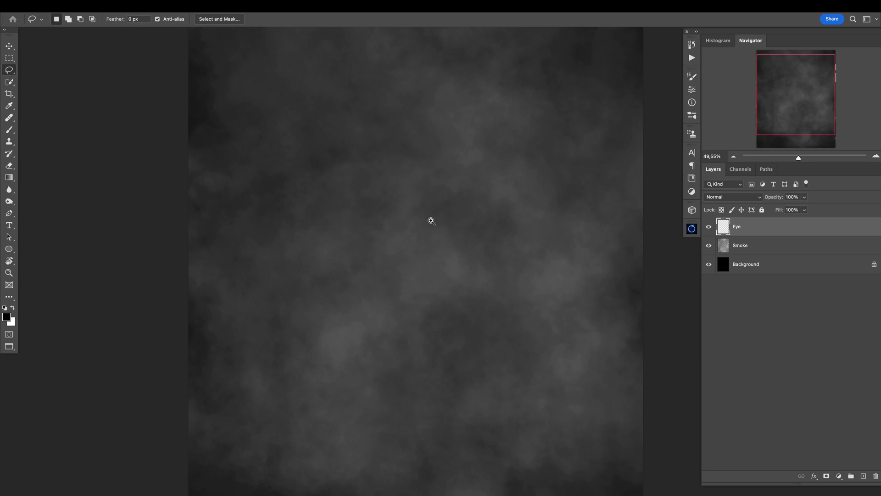
scroll(431, 220, "up", 1)
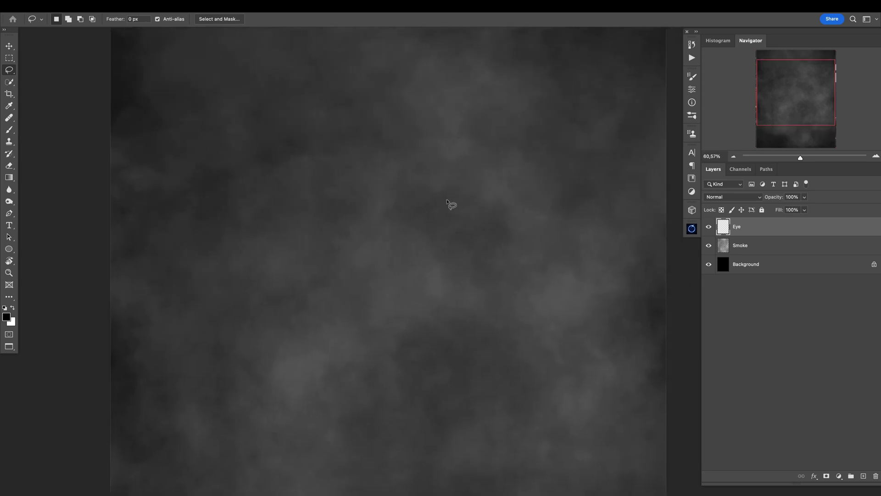
left_click_drag(442, 197, 510, 177)
mouse_move(507, 199)
left_mouse_down()
mouse_move(482, 215)
mouse_move(442, 200)
left_mouse_up()
key("super+BackSpace")
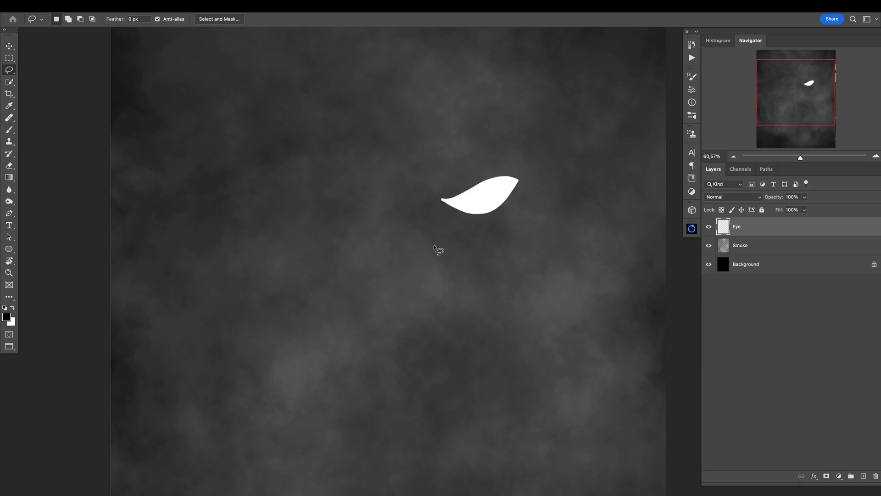
Warp the white eye shape to adjust its upper outer corner and lower curve.
scroll(470, 236, "down", 5)
scroll(440, 258, "up", 5)
key("super+t")
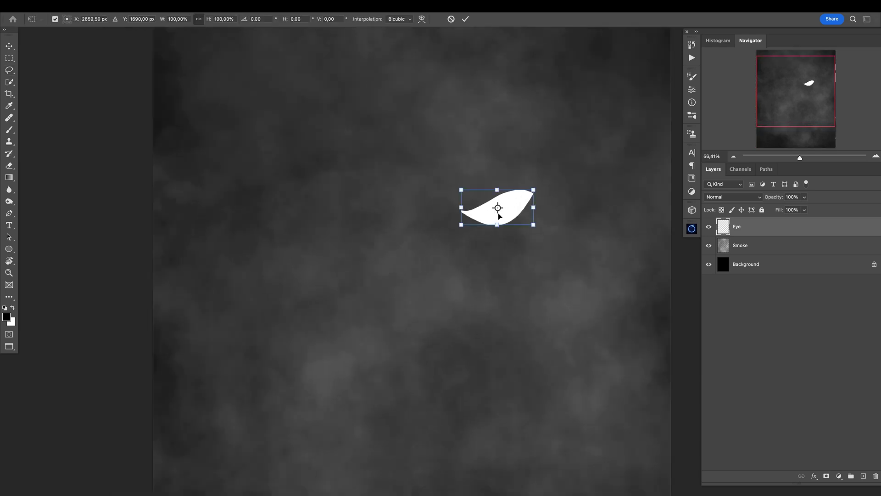
right_click(498, 210)
left_click(528, 289)
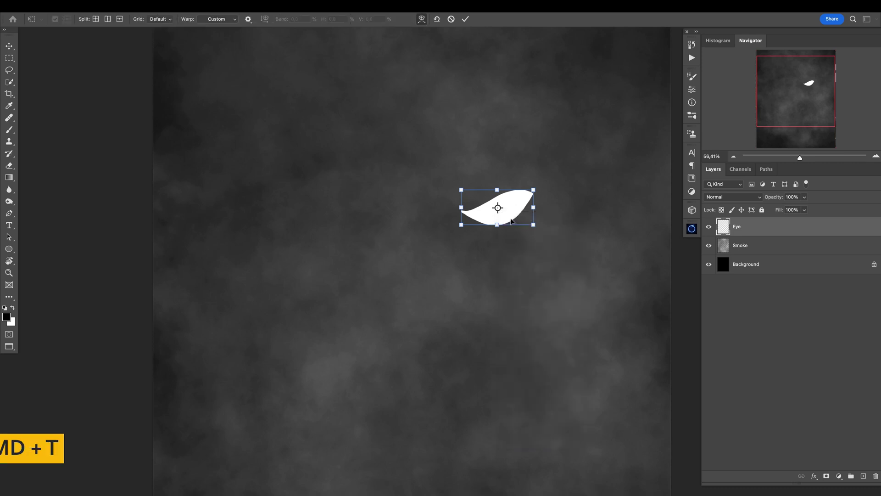
left_click_drag(533, 191, 532, 186)
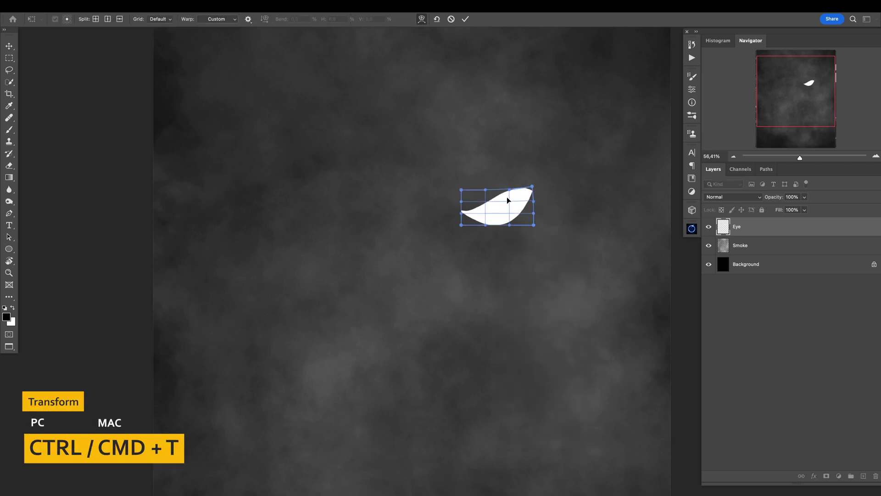
mouse_move(473, 220)
left_mouse_down()
mouse_move(473, 211)
mouse_move(476, 233)
mouse_move(531, 228)
mouse_move(514, 238)
mouse_move(525, 234)
left_mouse_up()
key("Return")
Refine the eye's inner tip and edges using a small white Hard Round brush at 100% opacity.
key("l")
key("b")
key("l")
right_click(463, 208)
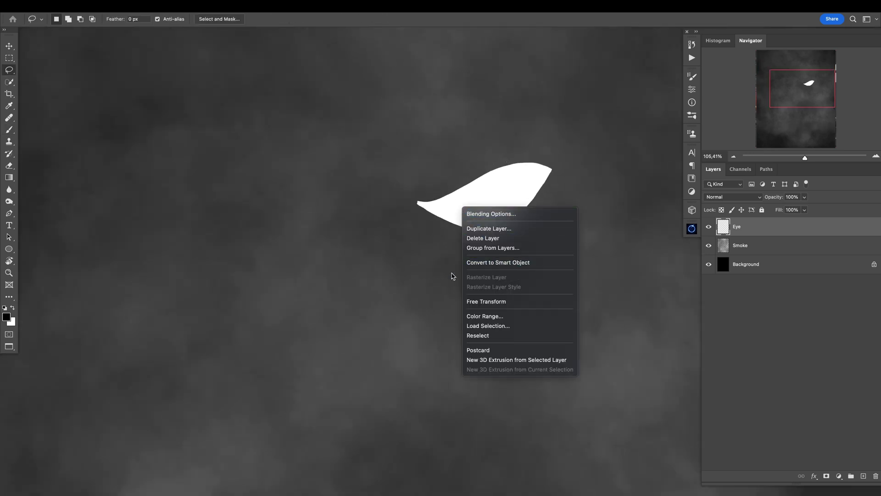
left_click(445, 268)
key("b")
right_click(448, 221)
left_click(520, 302)
left_click_drag(527, 193, 503, 196)
left_click(420, 183)
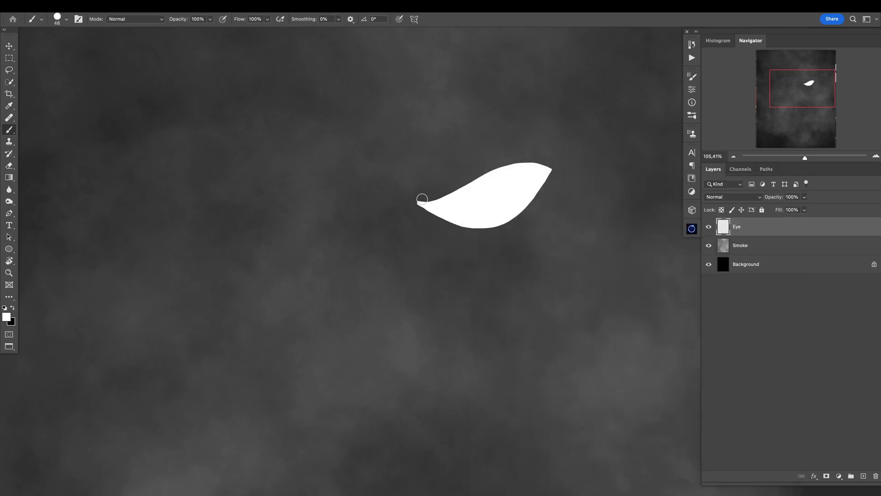
scroll(445, 202, "up", 3)
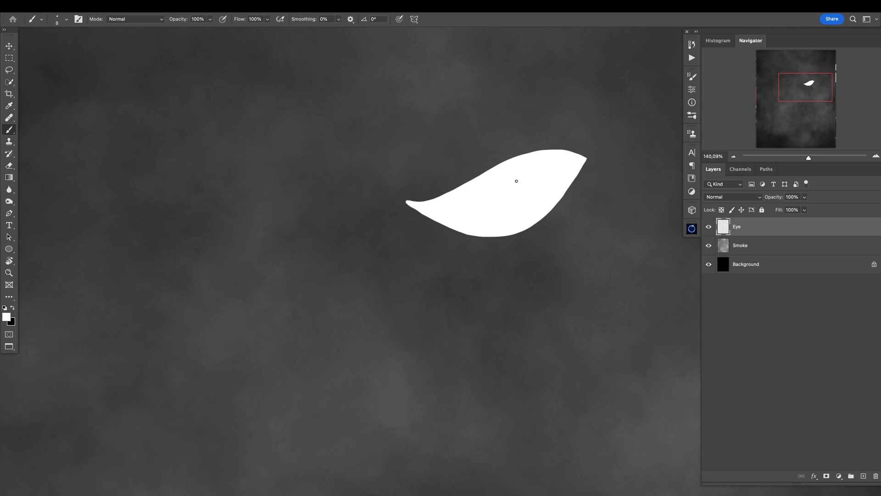
Duplicate the Eye layer, flip the copy horizontally and place it as the opposite eye at the same height.
scroll(552, 187, "down", 8)
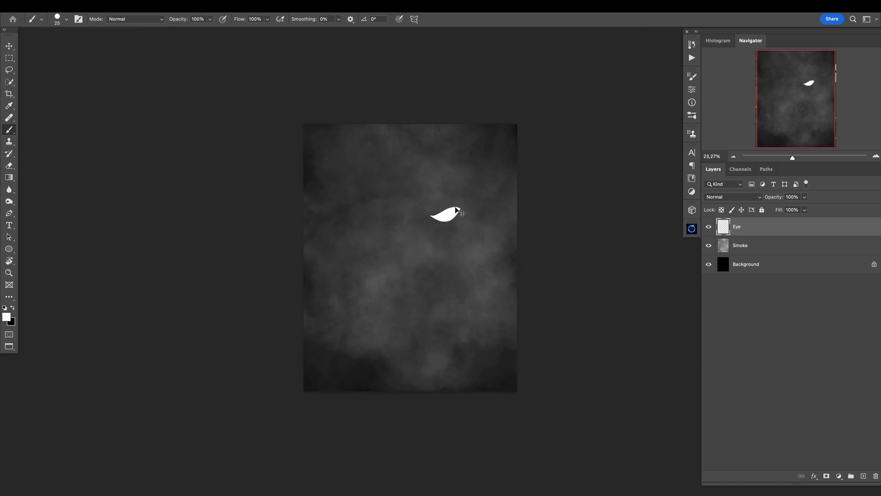
key("ctrl+j")
key("ctrl+t")
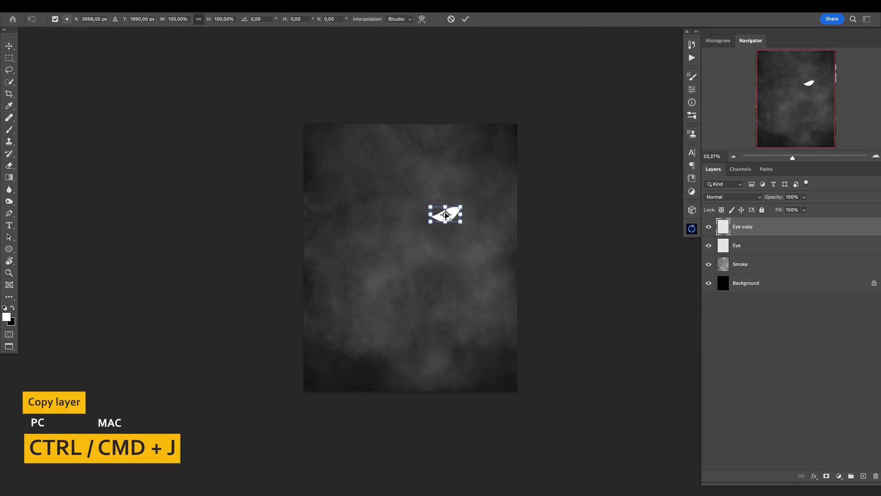
right_click(456, 215)
left_click(479, 428)
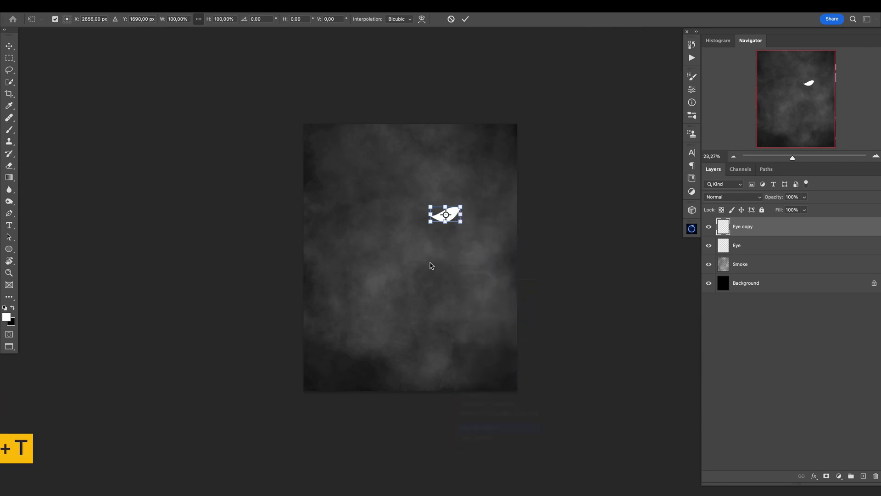
left_click_drag(455, 217, 412, 217)
scroll(415, 223, "up", 3)
key("b")
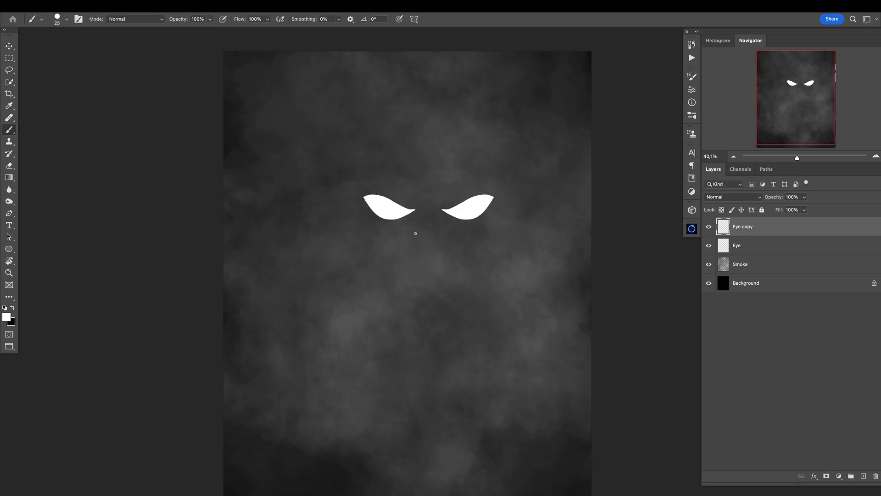
Select both eye layers and reposition the eyes, slightly wider apart and centred horizontally on the canvas.
left_click(738, 246, "ctrl")
scroll(464, 244, "down", 3)
key("ctrl+t")
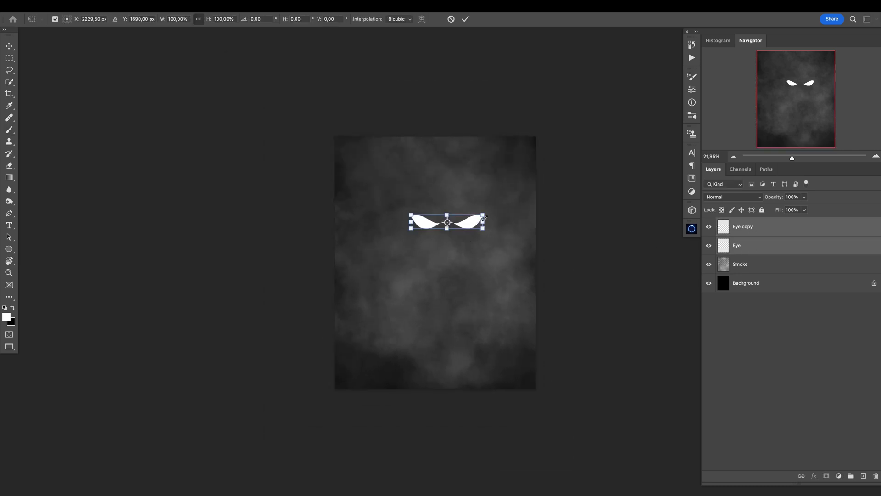
key("b")
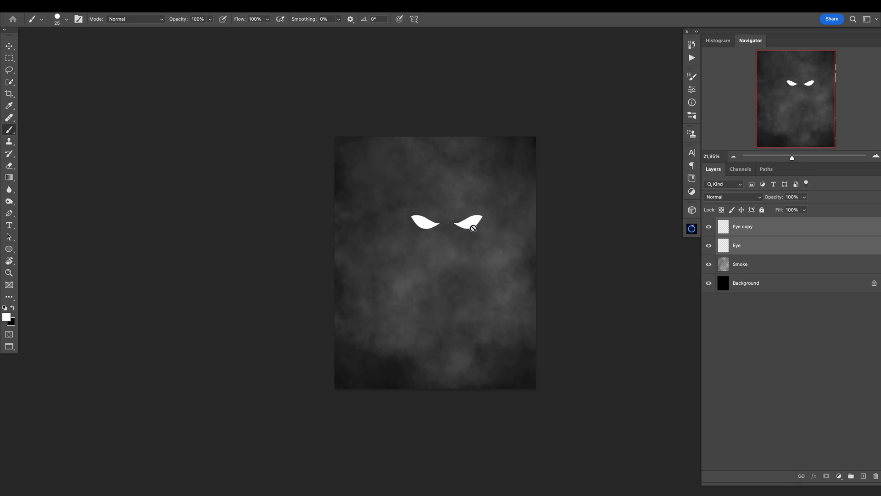
key("v")
left_click_drag(425, 226, 417, 226)
Merge the two eye layers into one and rename it Eyes.
left_click(710, 226)
left_click(725, 244, "shift")
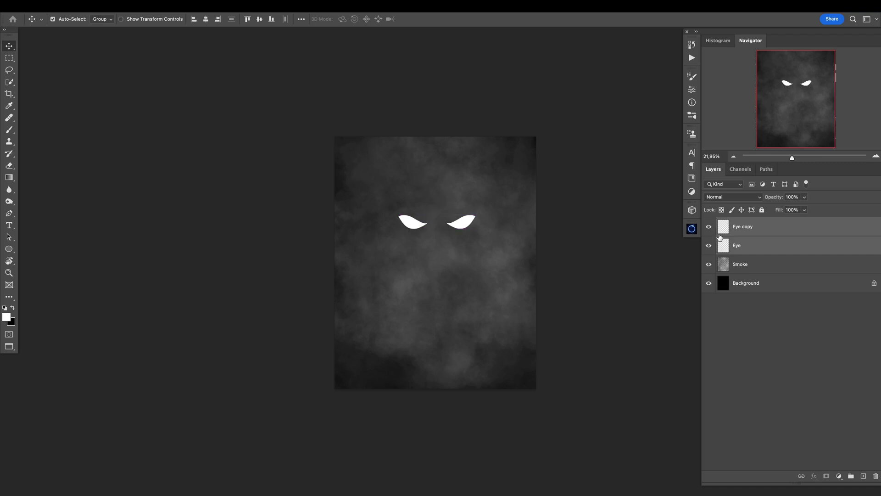
key("ctrl+e")
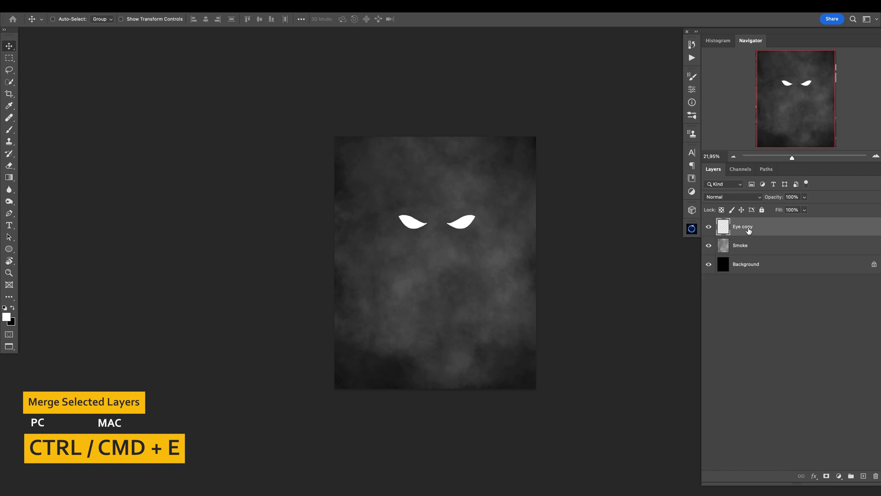
type("O")
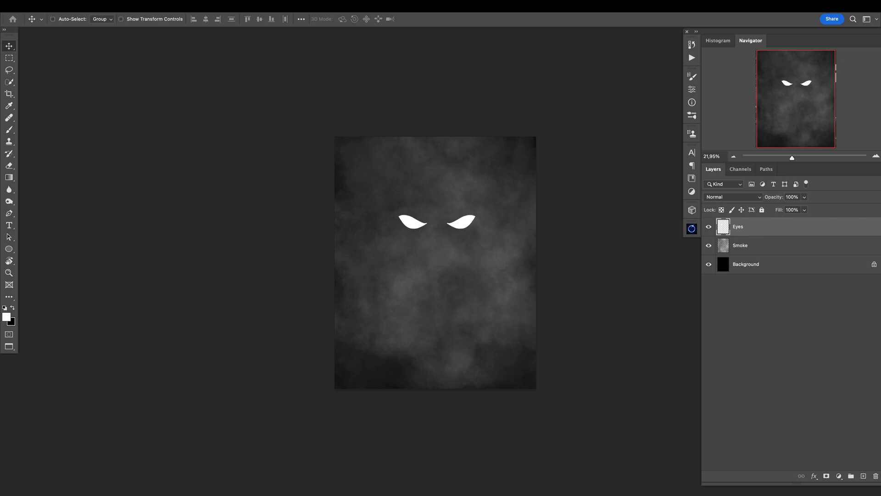
Convert the Eyes layer to a smart object and scale the eyes down in the upper middle of the canvas.
right_click(761, 225)
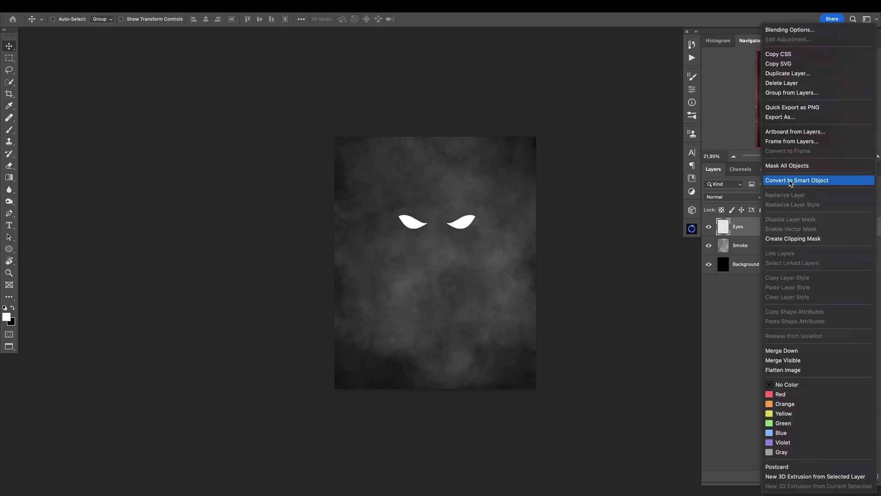
left_click(787, 124)
key("ctrl+t")
left_click_drag(478, 219, 427, 227)
key("Return")
key("ctrl+t")
key("Return")
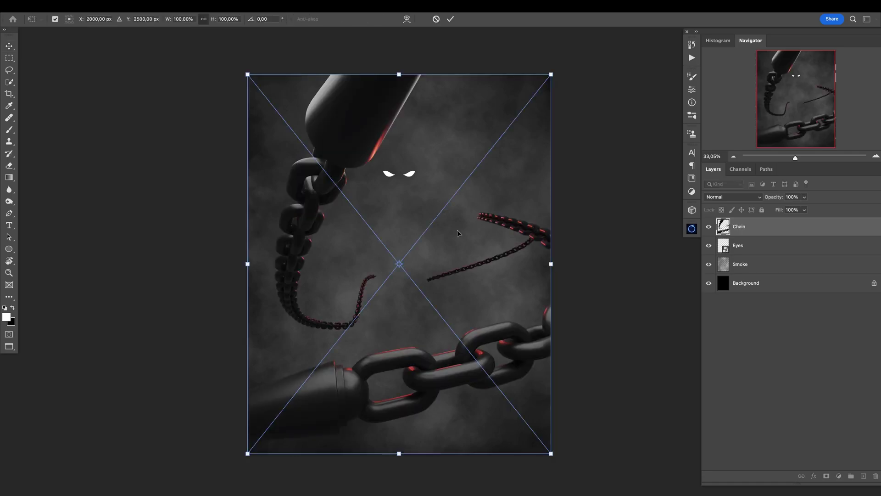
Place the Chain image at full canvas size and clip a new layer named Smoke to it.
key("Return")
left_click(863, 476)
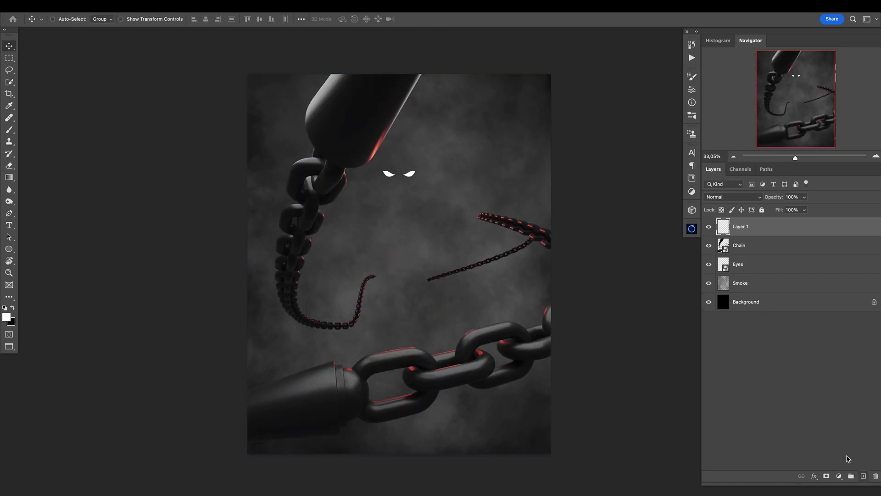
left_click(738, 235, "alt")
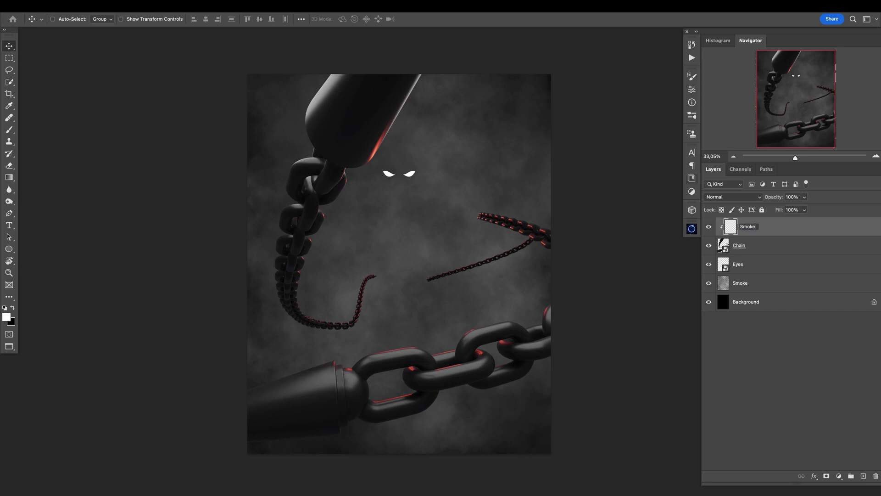
Paint white haze over the thin chain on the right side using the Cloud/Dust 02 brush at 800 px and 20% opacity.
key("b")
right_click(543, 315)
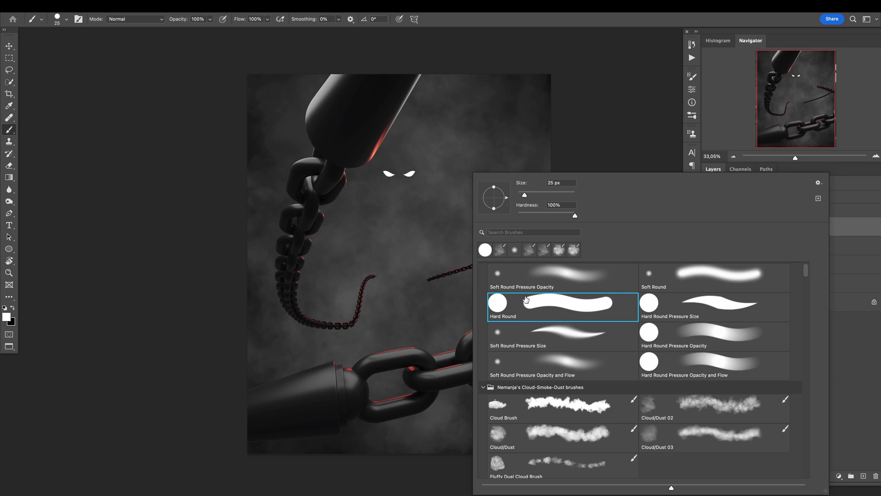
left_click(701, 403)
key("Return")
key("2")
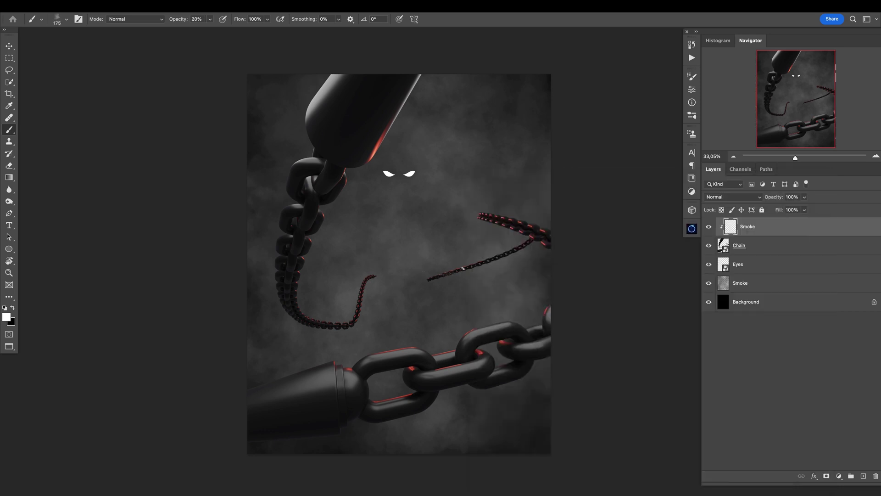
key("bracketright")
key("bracketright")
left_click(464, 268)
left_click(517, 249)
left_click(439, 277)
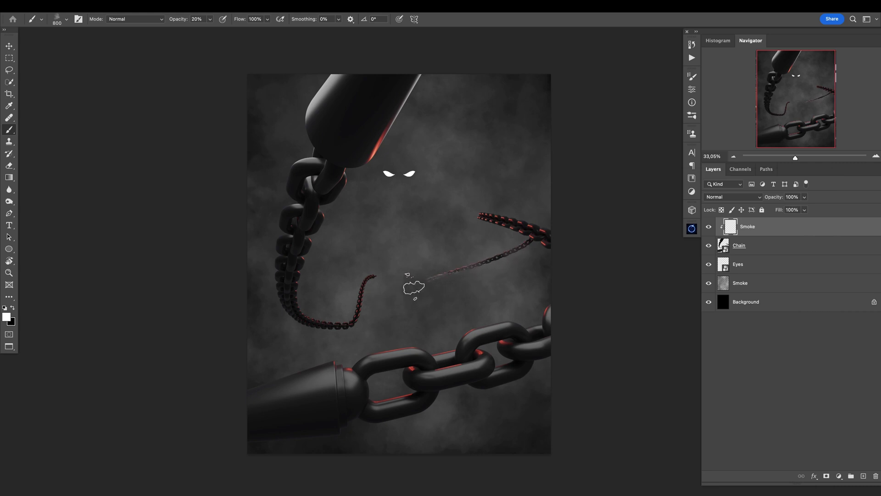
Fade the thin curled end of the left chain into the smoke with white and black cloud strokes.
mouse_move(334, 318)
left_mouse_down()
mouse_move(313, 315)
mouse_move(317, 332)
mouse_move(315, 291)
mouse_move(288, 335)
left_mouse_up()
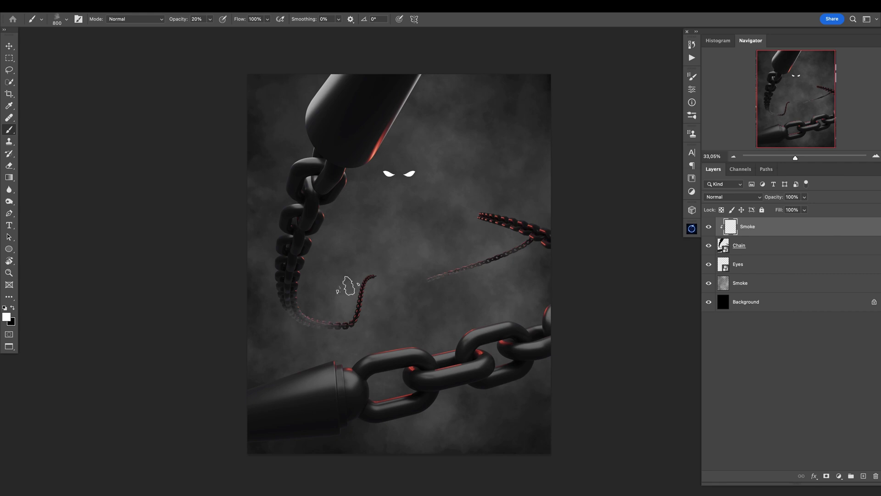
mouse_move(349, 285)
left_mouse_down()
mouse_move(334, 326)
mouse_move(367, 296)
mouse_move(358, 315)
mouse_move(385, 264)
mouse_move(358, 299)
mouse_move(350, 318)
left_mouse_up()
key("x")
mouse_move(363, 288)
left_mouse_down()
mouse_move(359, 274)
mouse_move(380, 269)
left_mouse_up()
mouse_move(359, 328)
left_mouse_down()
mouse_move(366, 299)
mouse_move(367, 307)
mouse_move(322, 340)
mouse_move(342, 338)
mouse_move(308, 341)
left_mouse_up()
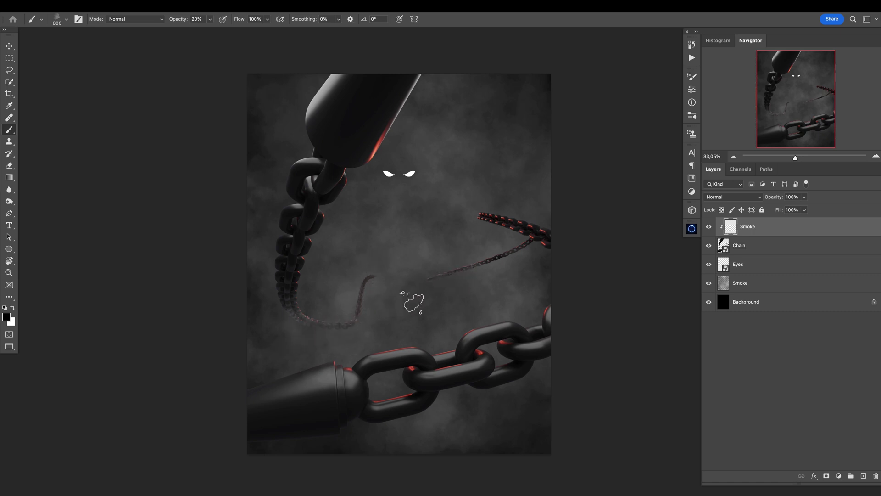
Blend the distant ends of both thin chains further into the background with alternating white and black smoke strokes.
mouse_move(475, 262)
left_mouse_down()
mouse_move(457, 271)
mouse_move(411, 307)
mouse_move(481, 263)
left_mouse_up()
key("x")
left_click_drag(371, 279, 352, 315)
key("x")
key("x")
left_click_drag(371, 280, 358, 303)
key("x")
key("x")
left_click_drag(321, 315, 289, 317)
key("ctrl+z")
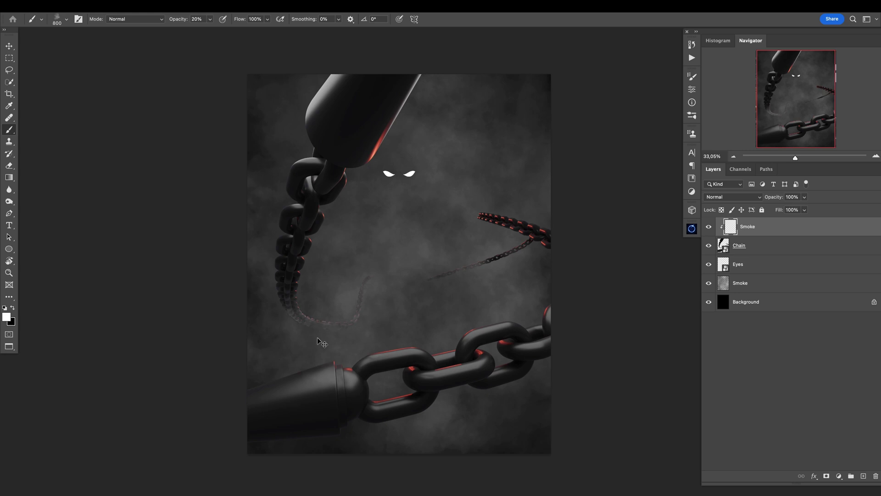
key("x")
left_click_drag(390, 303, 411, 286)
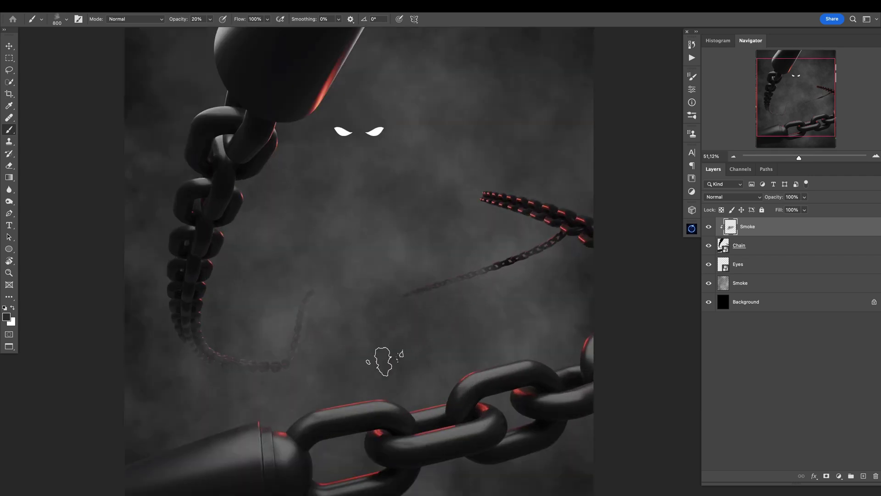
Blend the far tip of the thin right chain into the background with alternating white and dark gray smoke strokes.
key("x")
left_click(403, 293)
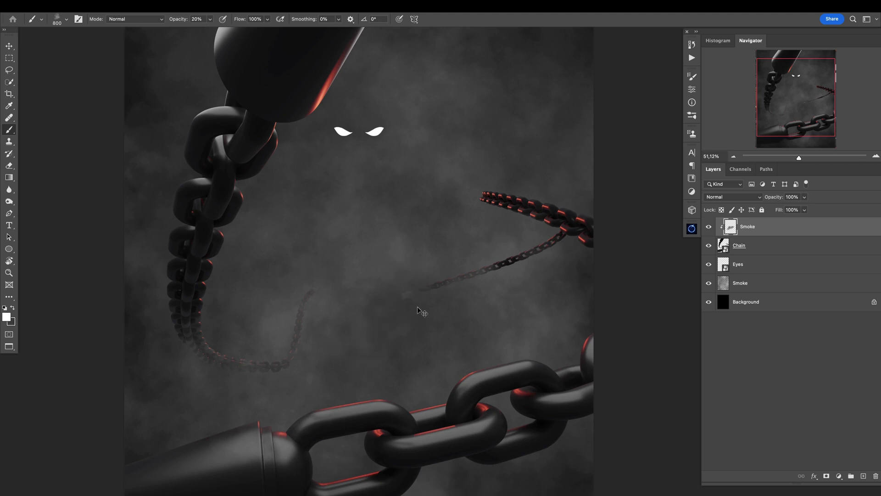
key("x")
left_click_drag(429, 323, 443, 245)
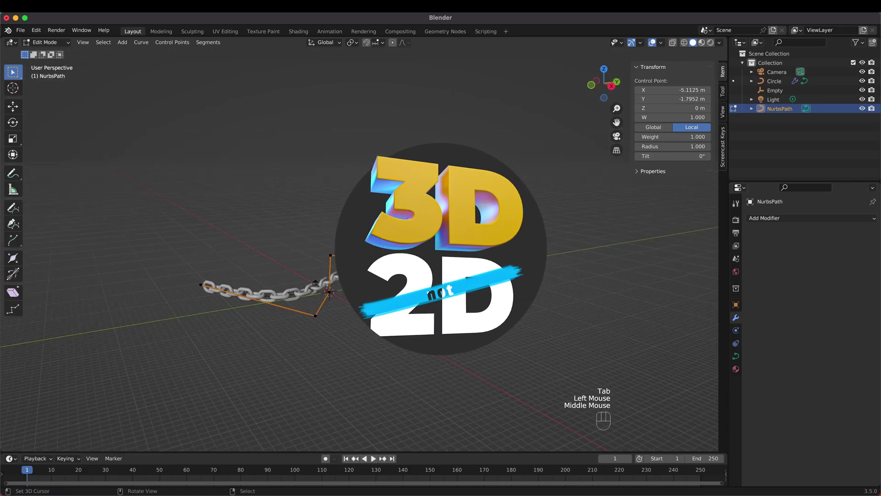
In Blender, reposition a chain path control point and extend the railway track's path with two new control points.
key("g")
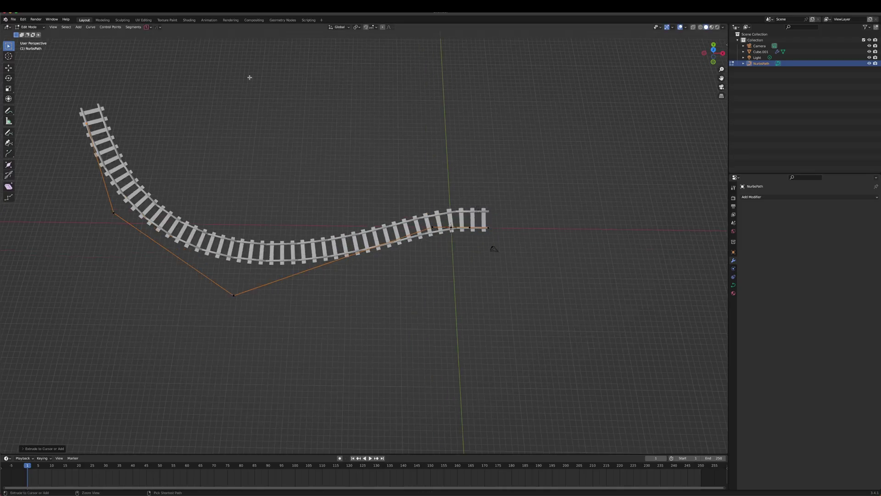
scroll(258, 69, "up", 4)
left_click(207, 79, "ctrl")
left_click(367, 114, "ctrl")
scroll(400, 164, "down", 6)
key("g")
left_click(409, 200)
right_click(304, 324)
Bend the long chain by moving control points of its Bezier curve upward in the scene.
key("g")
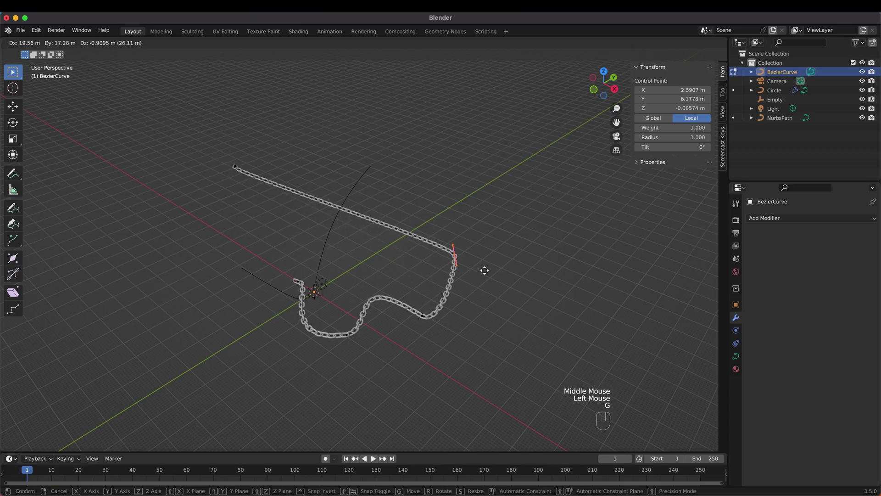
key("g")
left_click(437, 159)
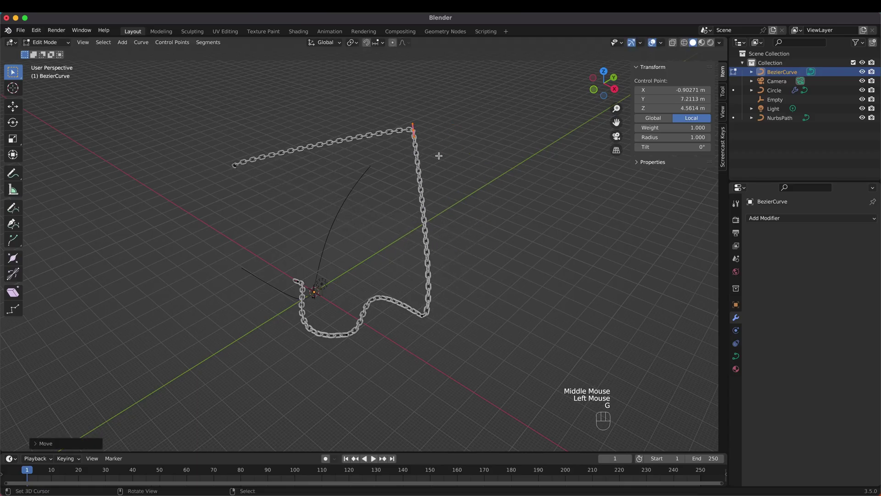
left_click(335, 277)
key("g")
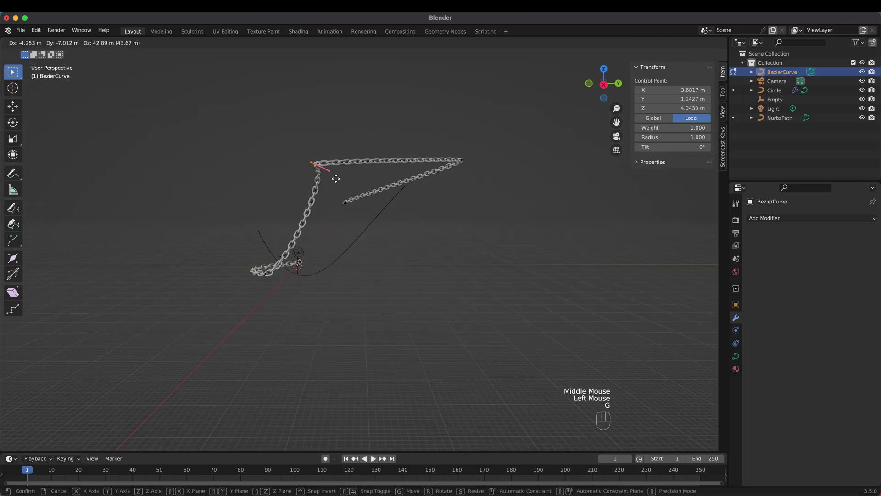
left_click(291, 165)
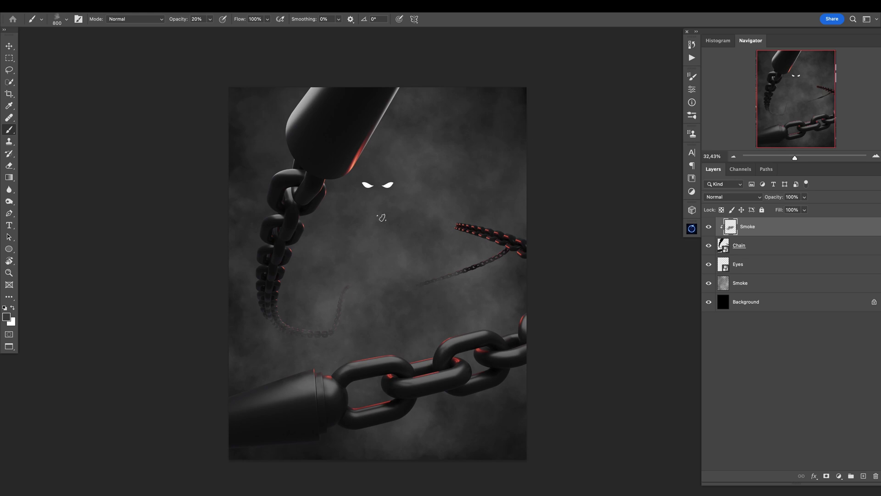
In Photoshop, compare the clipped Smoke layer on and off, add a layer mask to it, and mask the left chain with an 800 px soft round brush.
left_click_drag(406, 257, 407, 241)
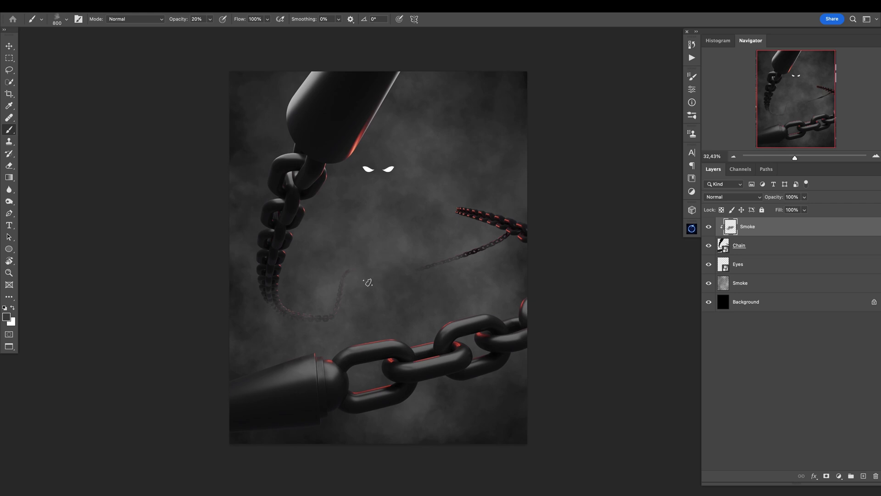
left_click(709, 227)
left_click(709, 226)
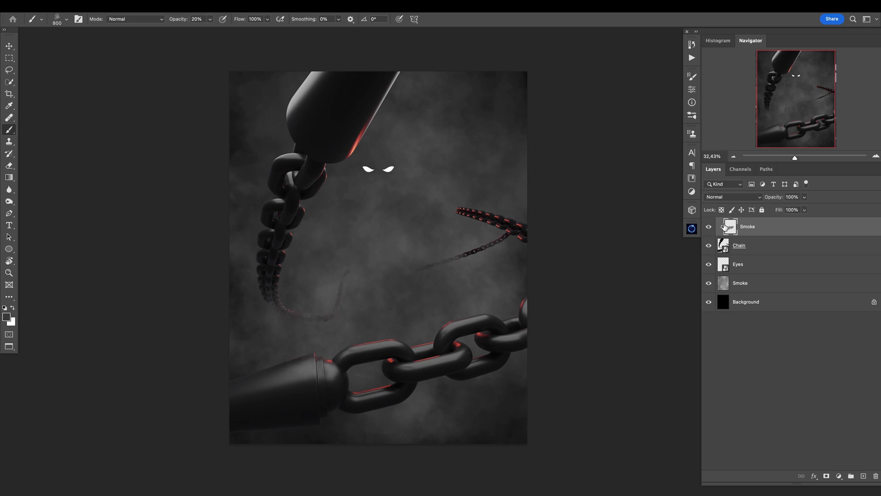
left_click(826, 476)
scroll(271, 272, "up", 3)
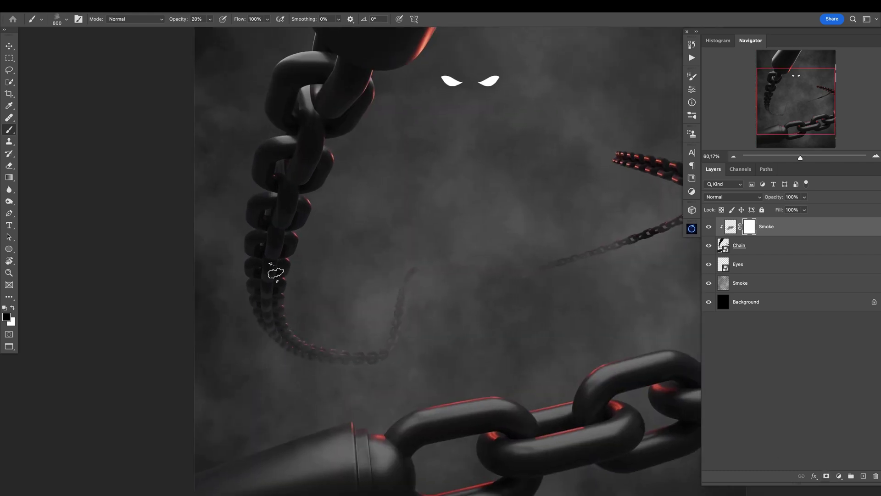
right_click(285, 316)
left_click(373, 276)
left_click(239, 335)
scroll(448, 282, "down", 5)
scroll(578, 255, "up", 5)
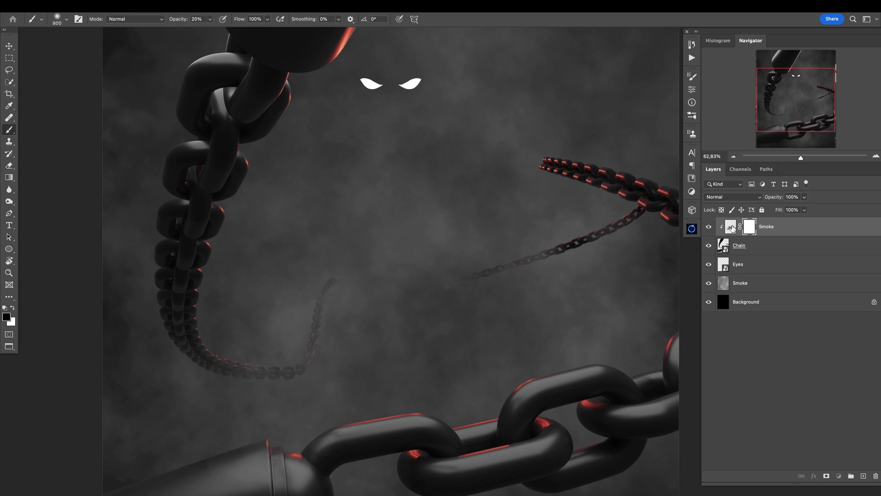
Paint soft haze over the dark links of the thin right chain on the clipped Smoke layer and refine the layer's mask at 20% opacity.
left_click(730, 227)
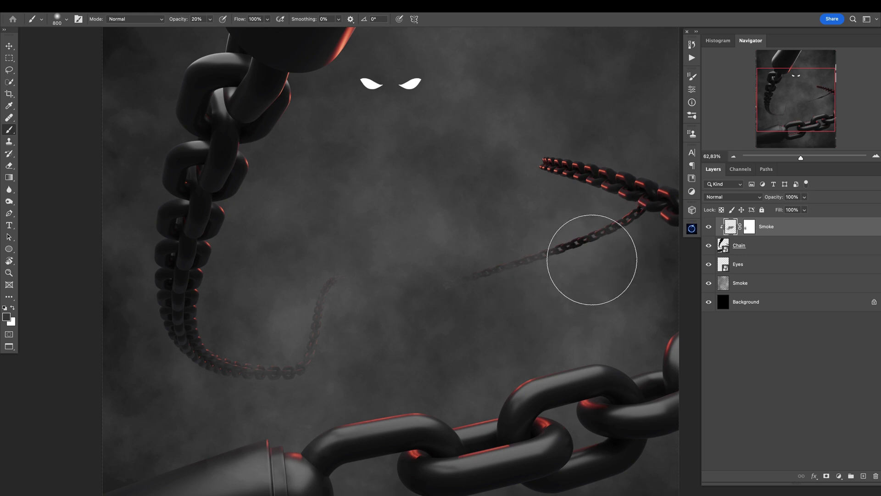
key("x")
key("x")
mouse_move(606, 246)
left_mouse_down()
mouse_move(570, 267)
mouse_move(617, 241)
mouse_move(541, 275)
mouse_move(607, 240)
mouse_move(546, 277)
mouse_move(565, 264)
mouse_move(589, 270)
left_mouse_up()
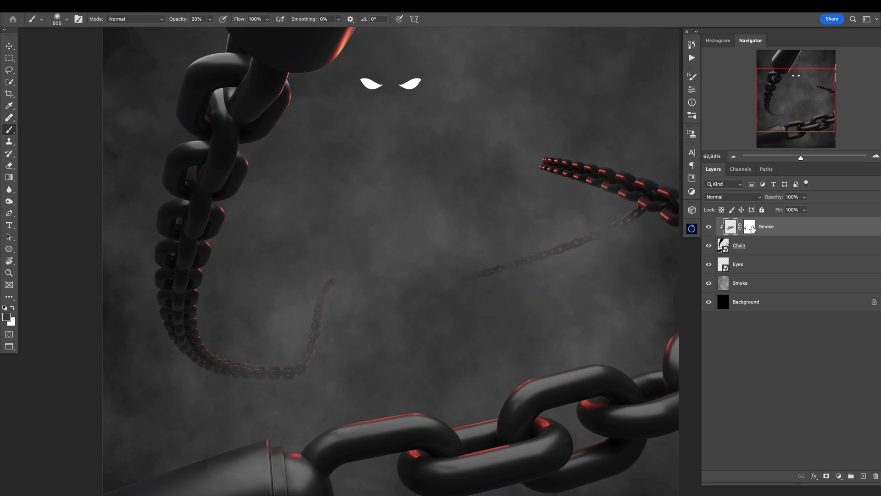
key("x")
mouse_move(616, 228)
left_mouse_down()
mouse_move(624, 257)
mouse_move(640, 206)
mouse_move(639, 229)
mouse_move(610, 257)
left_mouse_up()
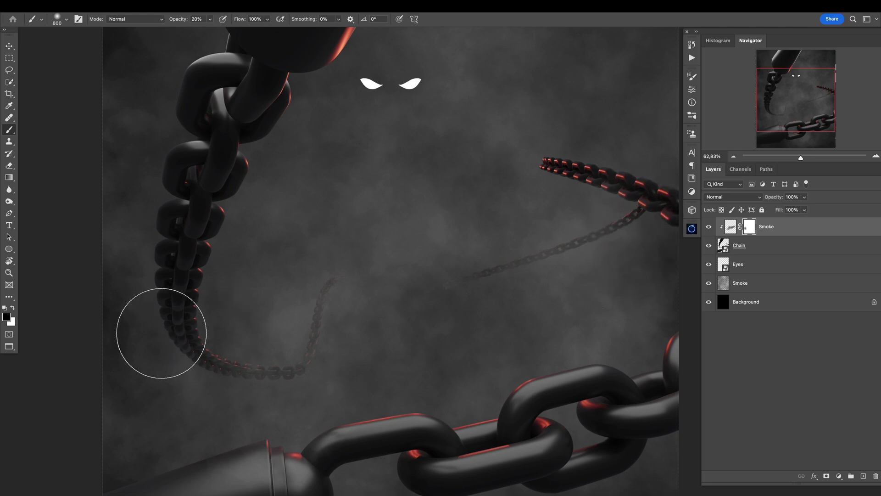
mouse_move(272, 256)
left_mouse_down()
mouse_move(235, 282)
mouse_move(415, 240)
mouse_move(366, 257)
mouse_move(428, 265)
left_mouse_up()
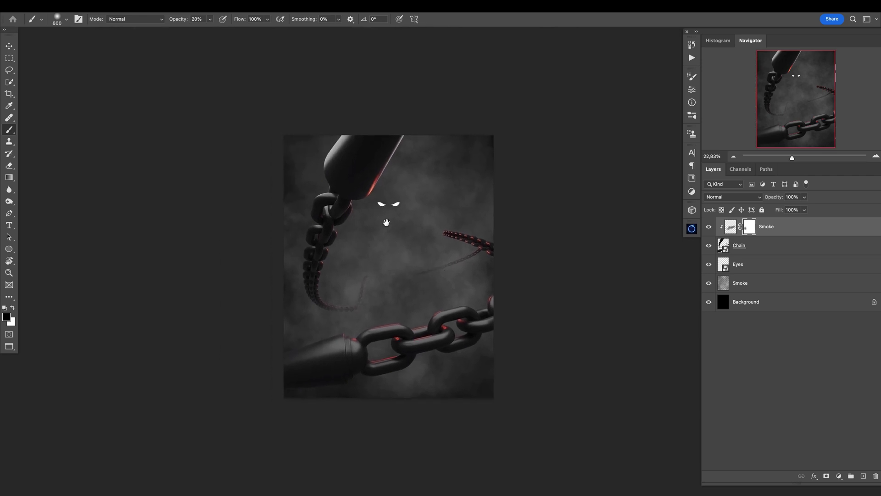
left_click_drag(379, 221, 429, 223)
left_click_drag(429, 223, 420, 202)
scroll(419, 202, "down", 1)
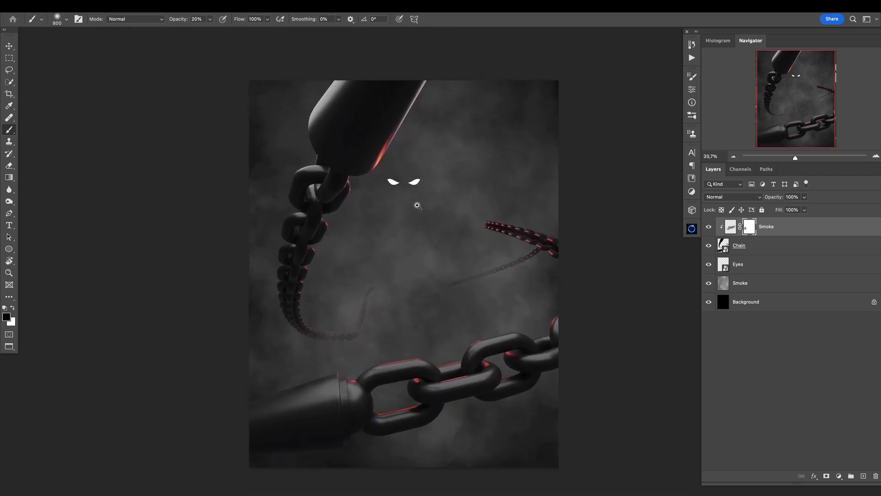
Create a new top layer in Linear Dodge (Add) mode and choose a dark red foreground color for the soft round brush.
key("ctrl+shift+alt+n")
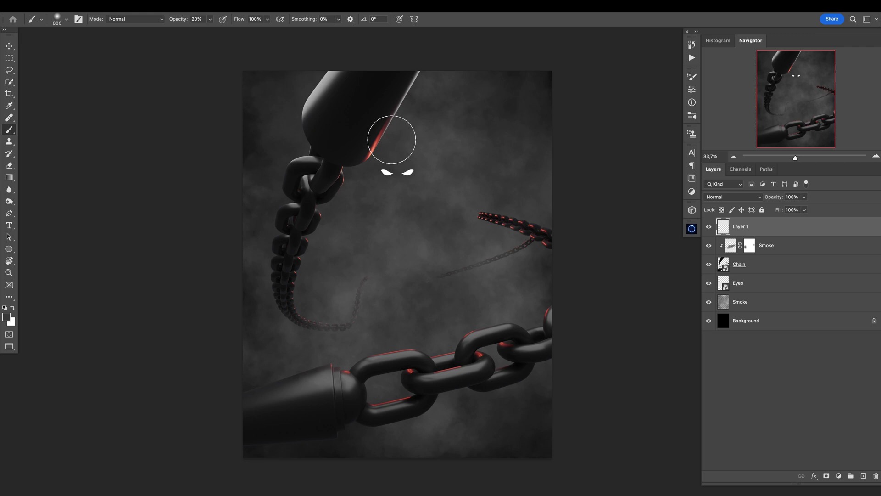
left_click(742, 197)
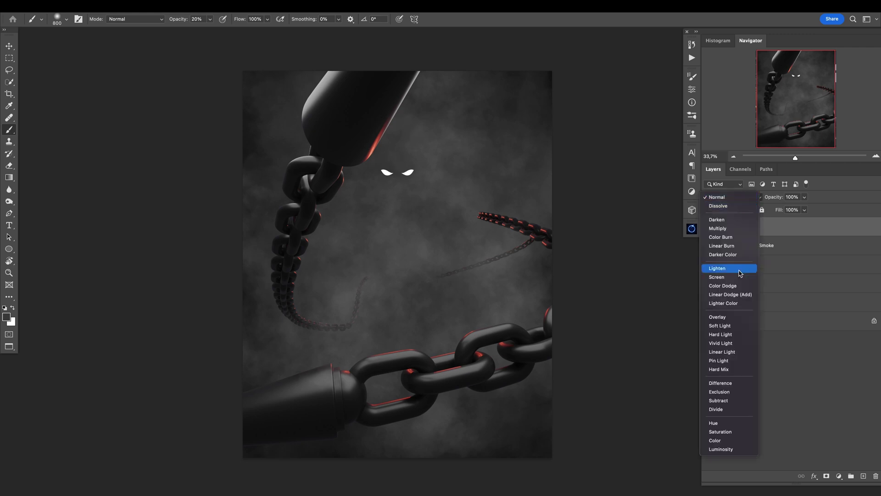
left_click(734, 296)
right_click(410, 221)
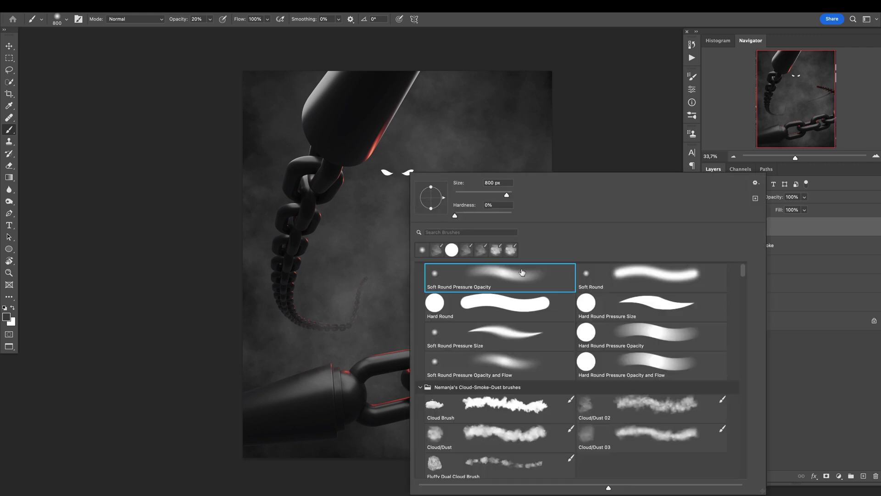
left_click(9, 316)
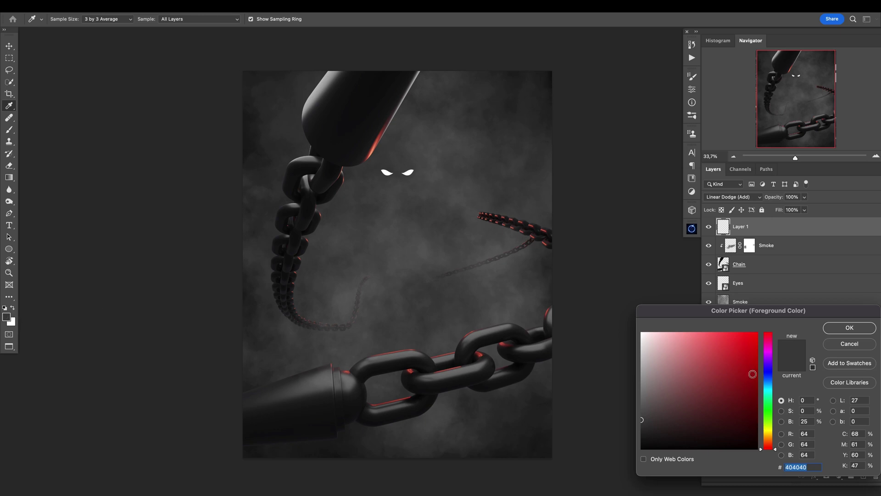
left_click_drag(755, 393, 756, 404)
left_click(838, 334)
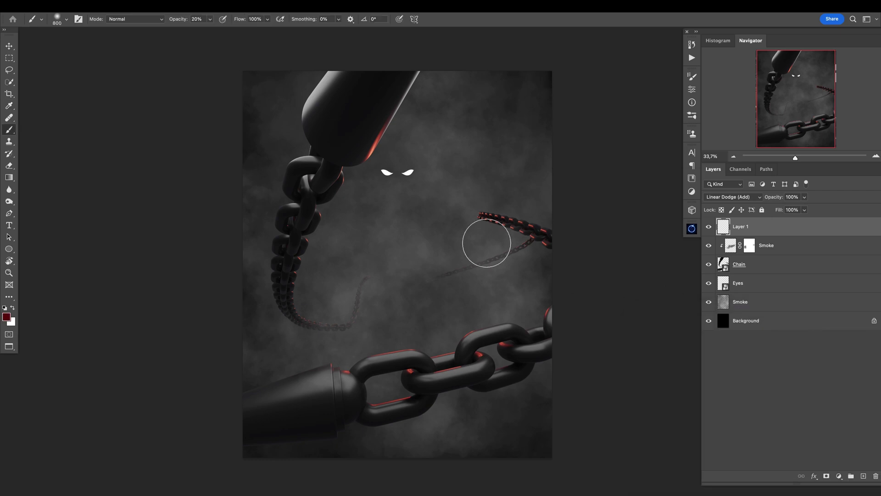
Paint a soft red glow around both eyes at 20% opacity, enlarging the brush to 1400 px.
left_click(411, 172)
key("[")
left_click(386, 171)
left_click(378, 175)
key("bracketright")
key("bracketright")
key("bracketright")
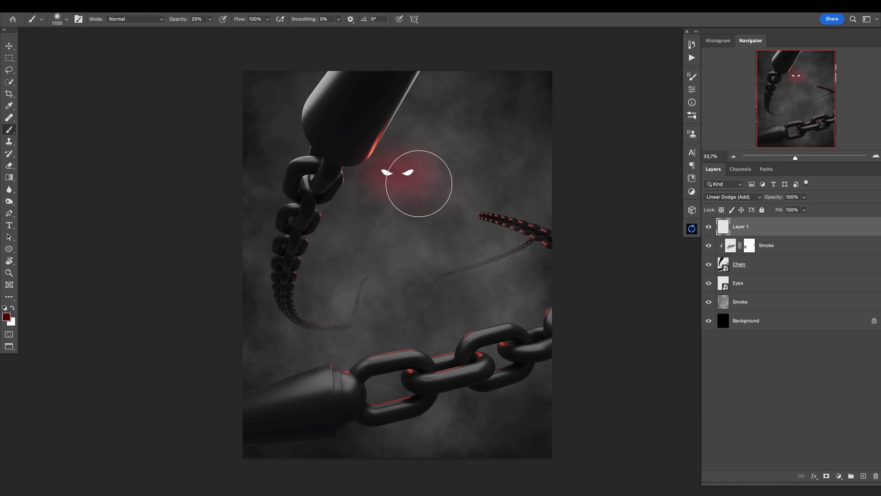
key("bracketright")
key("bracketright")
key("bracketright")
Add another empty layer, and delete it together with the painted red glow layer.
left_click(863, 476)
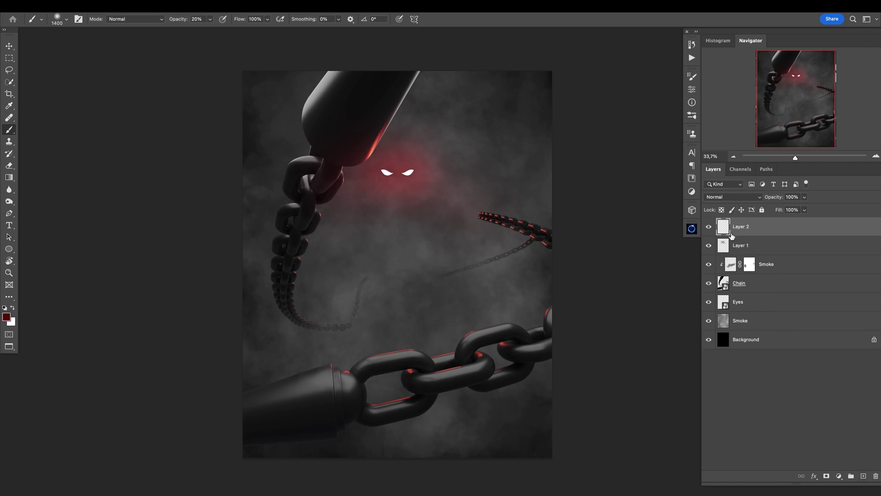
key("BackSpace")
key("Delete")
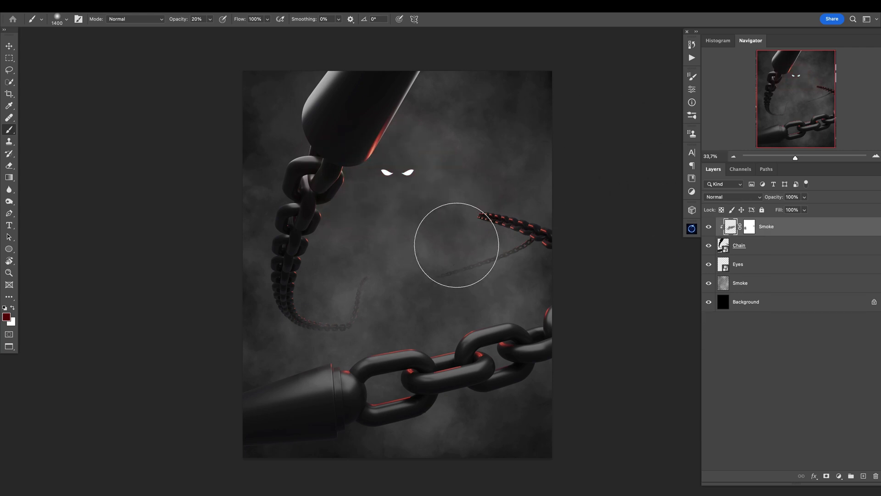
Create a new glow with the Oniric plugin and set its threshold to 0.33 using the xRay preview.
left_click(691, 232)
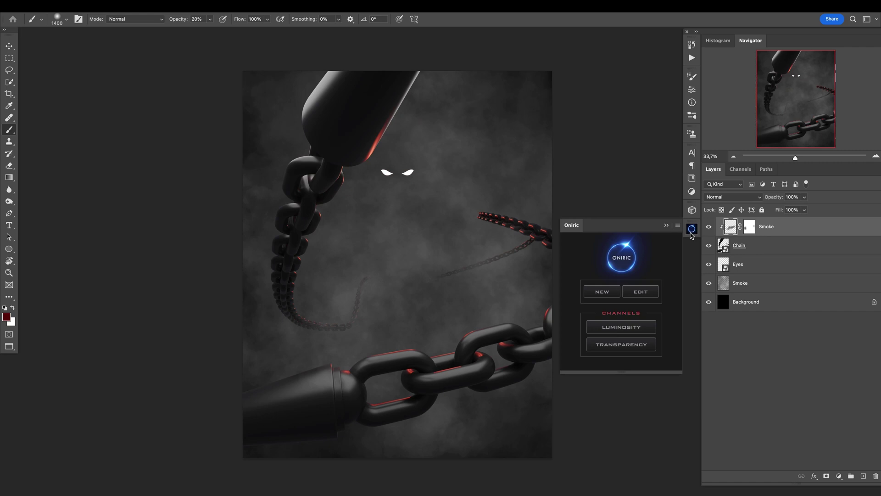
left_click(606, 290)
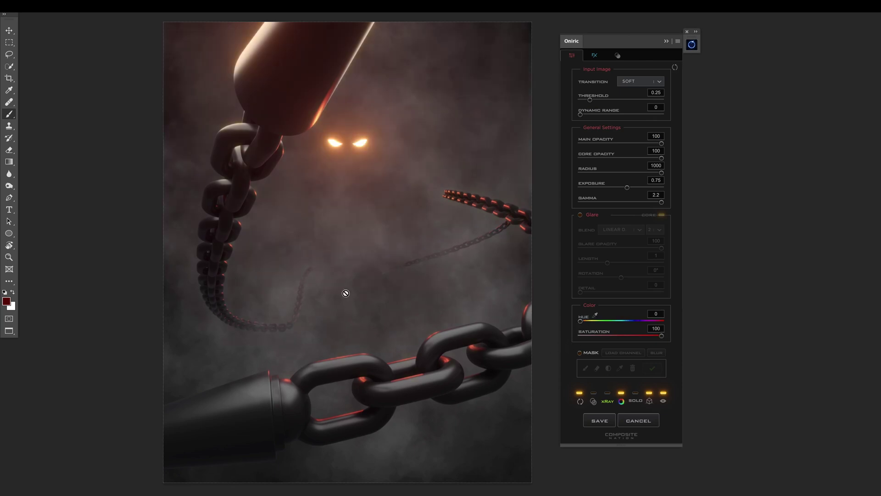
left_click_drag(369, 304, 366, 296)
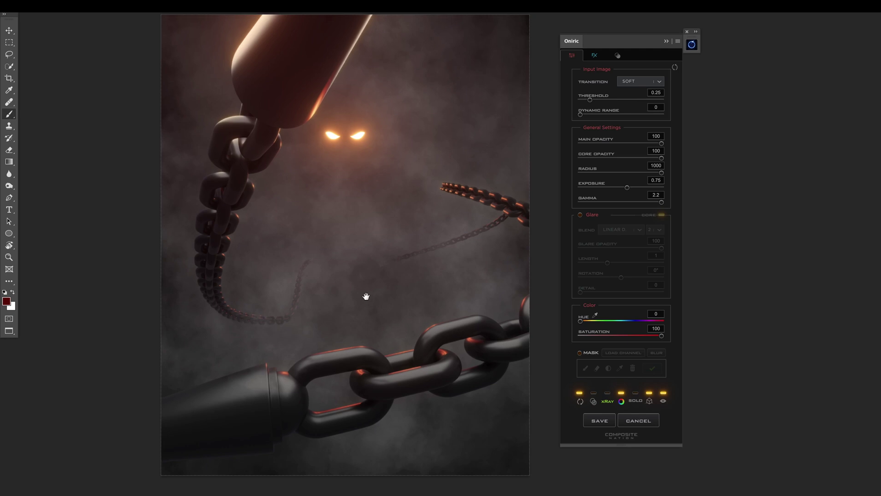
left_click(609, 402)
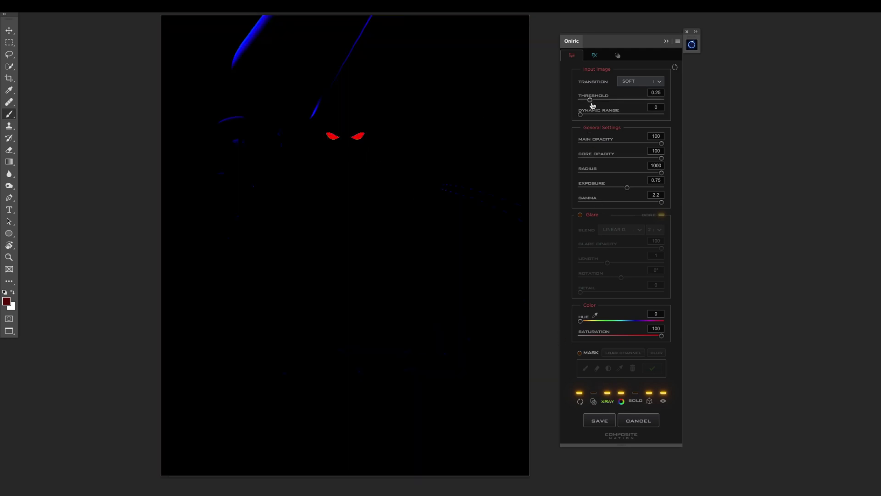
left_click_drag(592, 106, 592, 105)
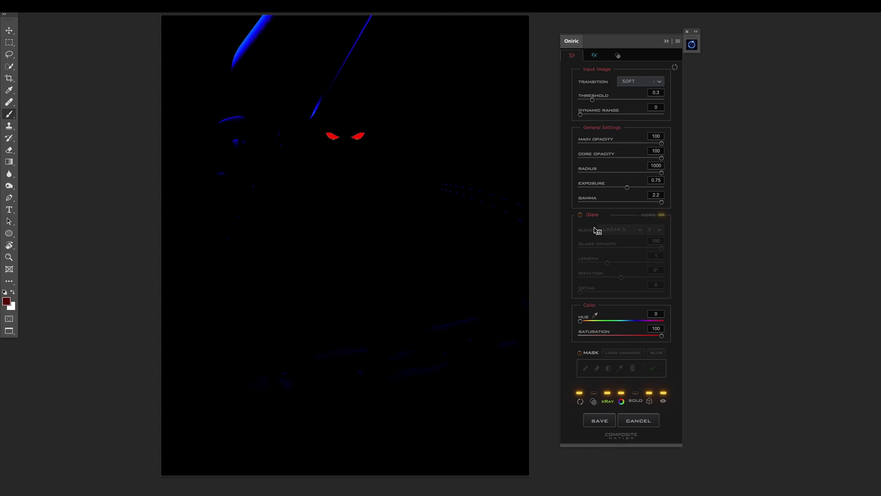
left_click_drag(592, 99, 594, 103)
left_click(610, 402)
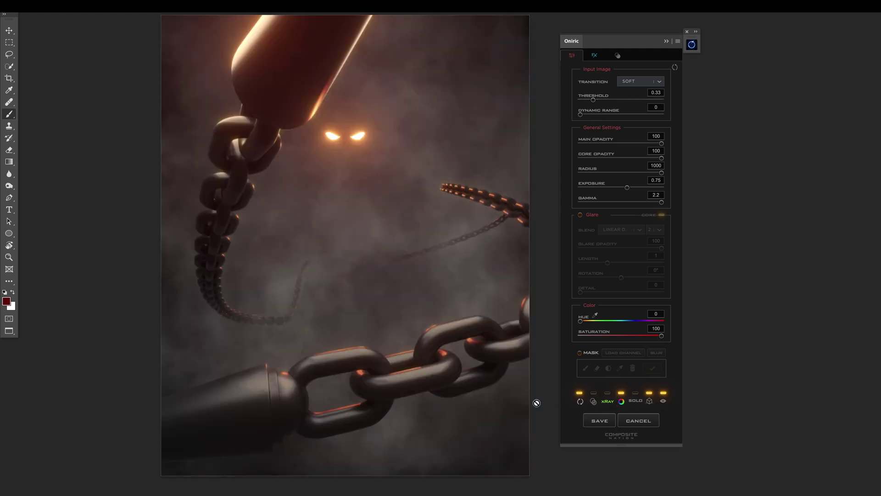
Compare the image with and without the Oniric glow, and save the glow to the document.
left_click(664, 403)
left_click(663, 404)
left_click(663, 404)
left_click(664, 404)
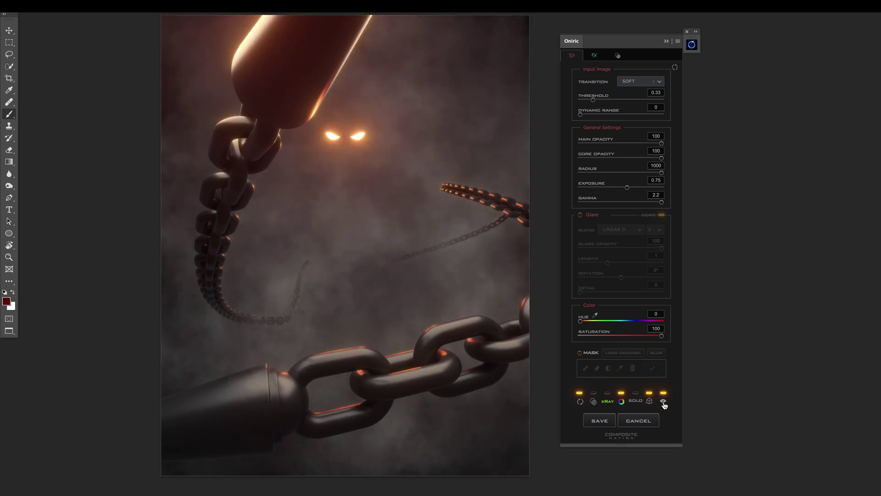
left_click(610, 425)
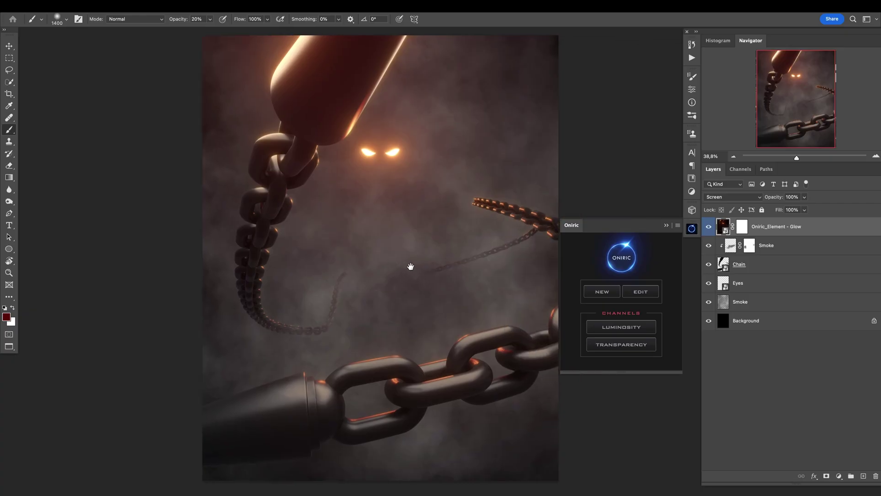
left_click(667, 227)
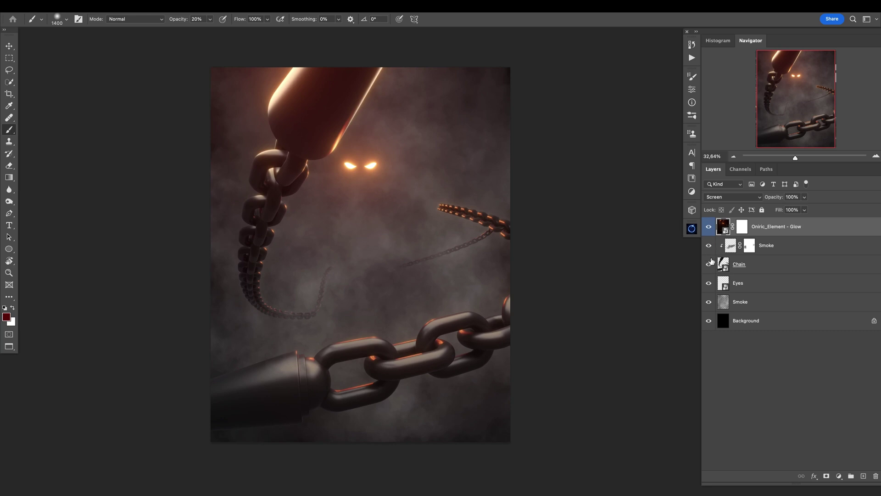
Add a new empty layer directly beneath the Eyes layer.
left_click(722, 287)
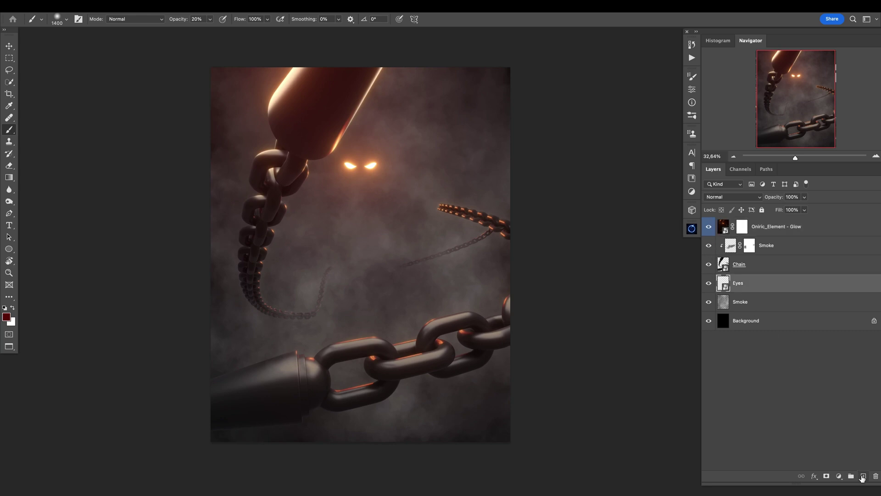
left_click(864, 477, "super")
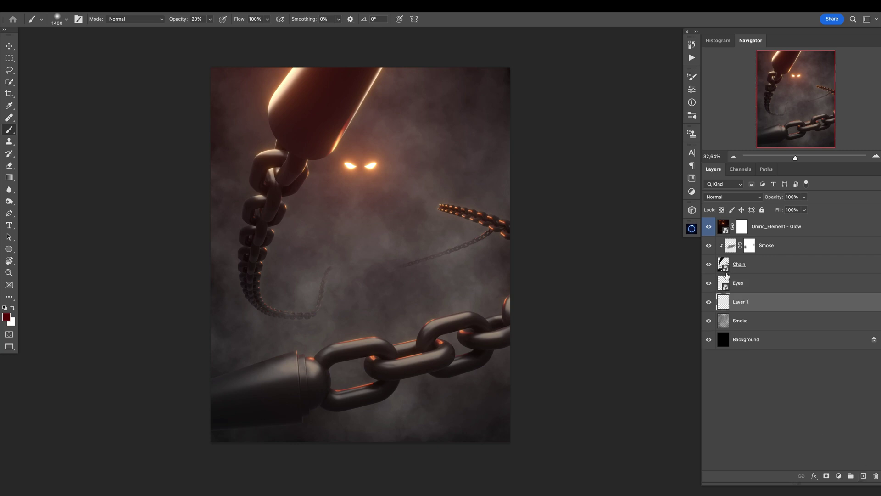
Rename the new layer beneath Eyes to Monster.
double_click(740, 302)
type("Monster")
key("Return")
Choose the Cloud/Dust 02 brush and make black the foreground colour.
right_click(394, 244)
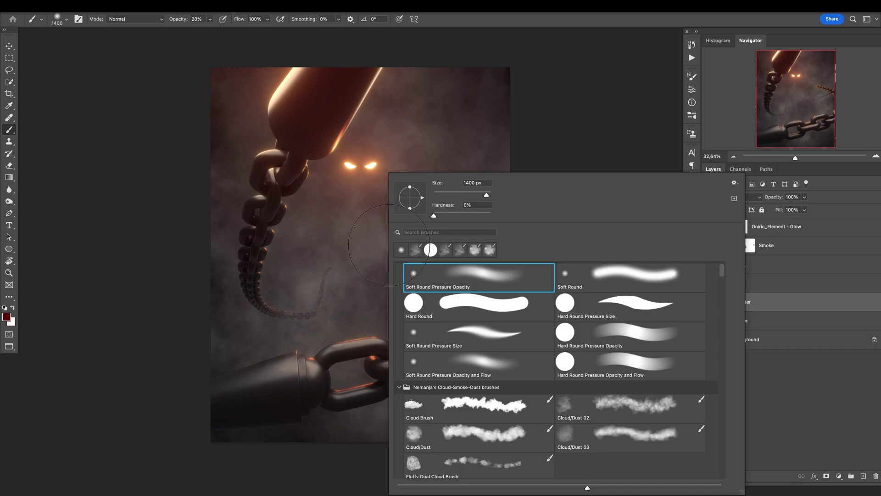
left_click(615, 396)
key("Return")
key("x")
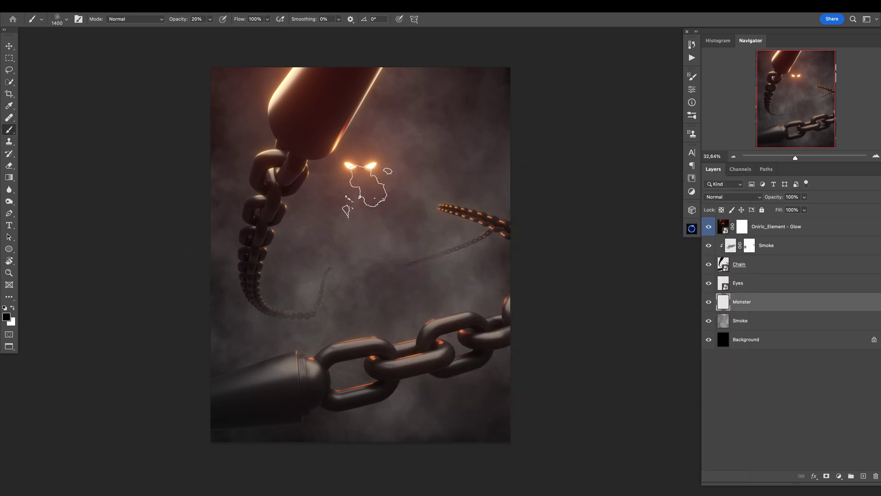
key("x")
Paint faint black smoke around and below the glowing eyes on the Monster layer, using reduced brush sizes of 600 px and less.
key("bracketleft")
key("bracketleft")
key("bracketleft")
key("bracketleft")
key("bracketleft")
key("bracketleft")
key("bracketleft")
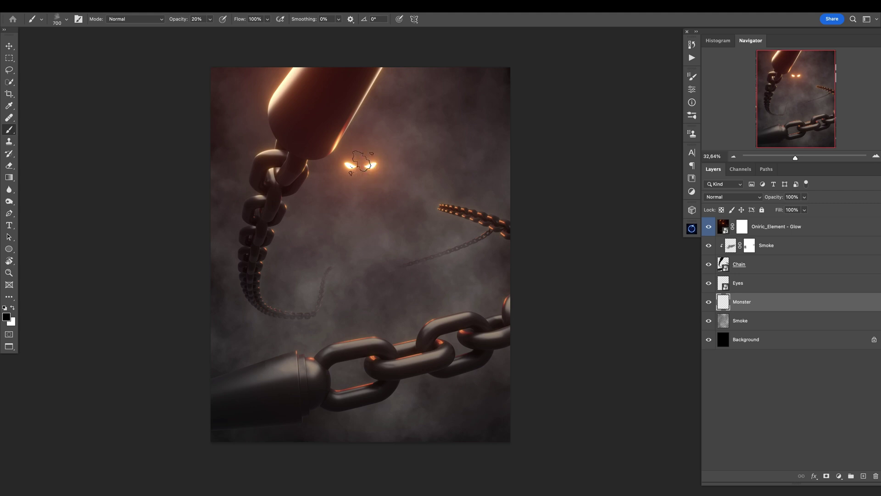
key("bracketleft")
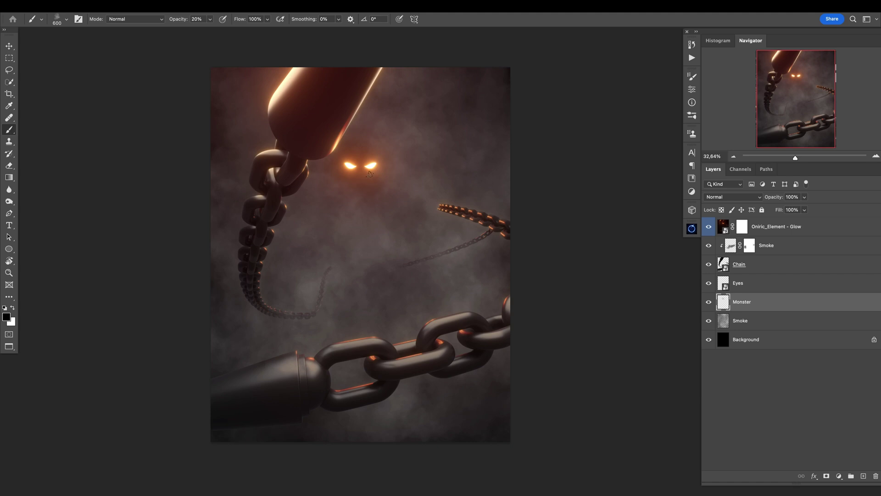
key("p")
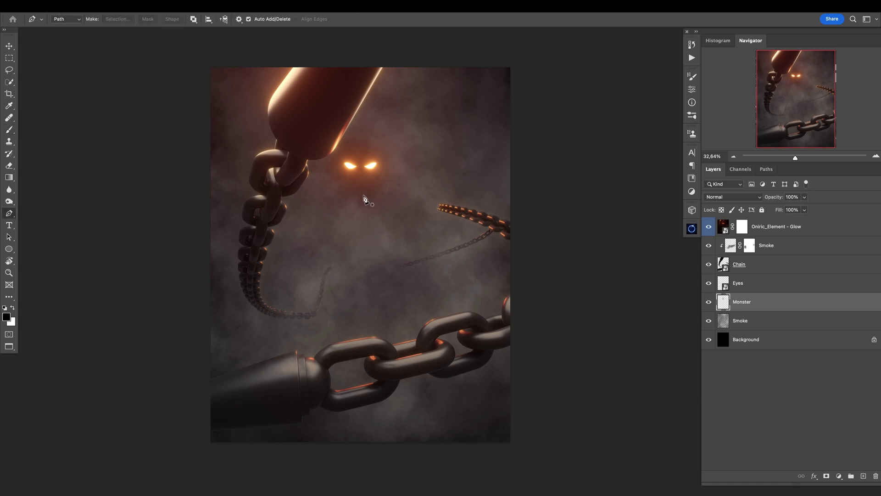
key("b")
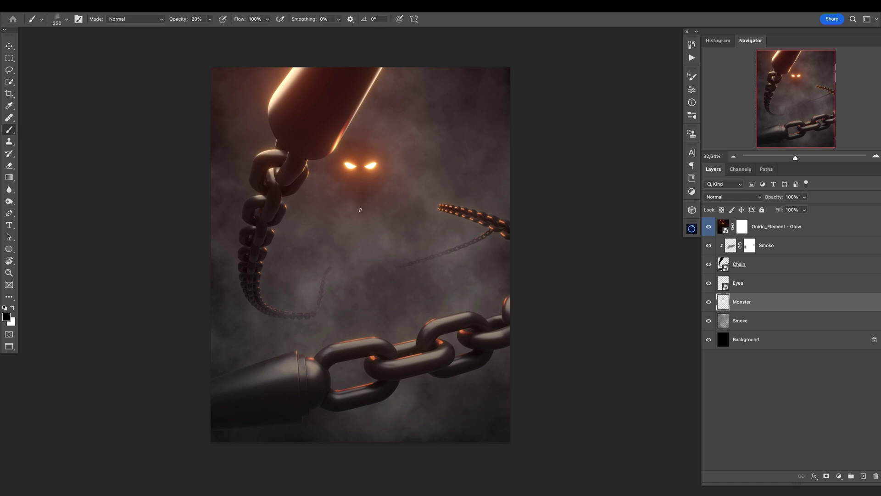
key("bracketright")
key("bracketright")
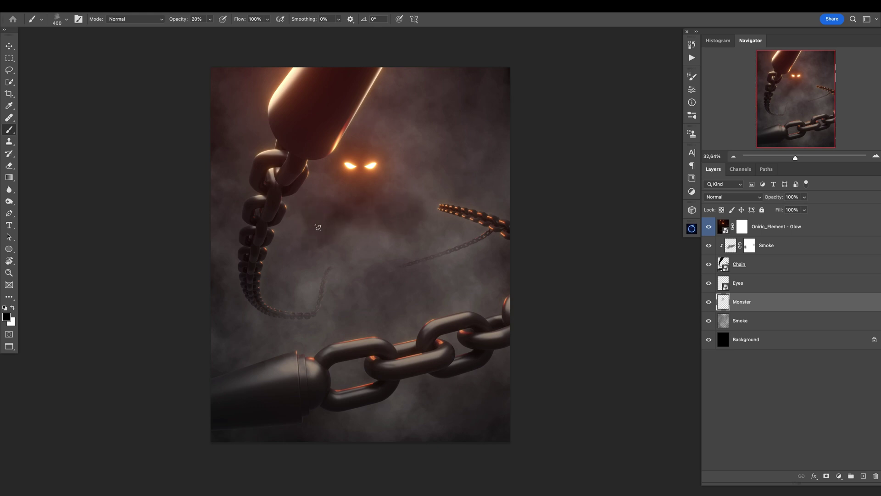
Paint the monster's dark smoky body below the eyes, between the chains, enlarging the brush from 400 to 600 px.
left_click_drag(315, 231, 342, 289)
key("bracketright")
key("bracketright")
mouse_move(332, 238)
left_mouse_down()
mouse_move(362, 237)
mouse_move(367, 282)
left_mouse_up()
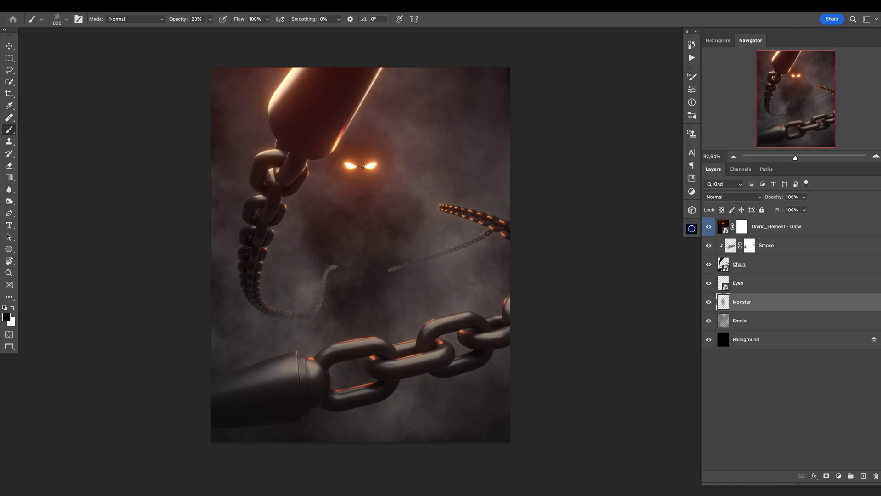
Darken and shape the monster's head, shoulders and torso with black smoke, varying the brush size up to 800 px.
key("bracketleft")
key("bracketleft")
key("bracketleft")
key("bracketright")
key("bracketright")
key("bracketright")
key("bracketright")
key("bracketright")
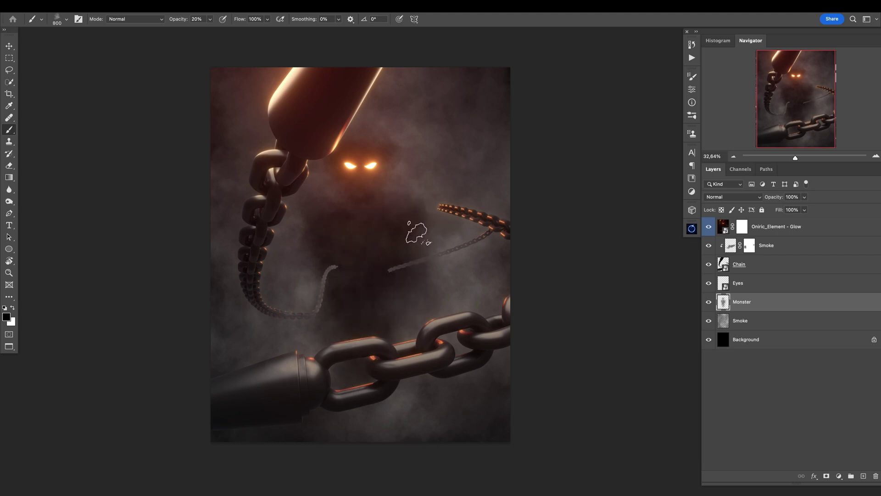
key("bracketleft")
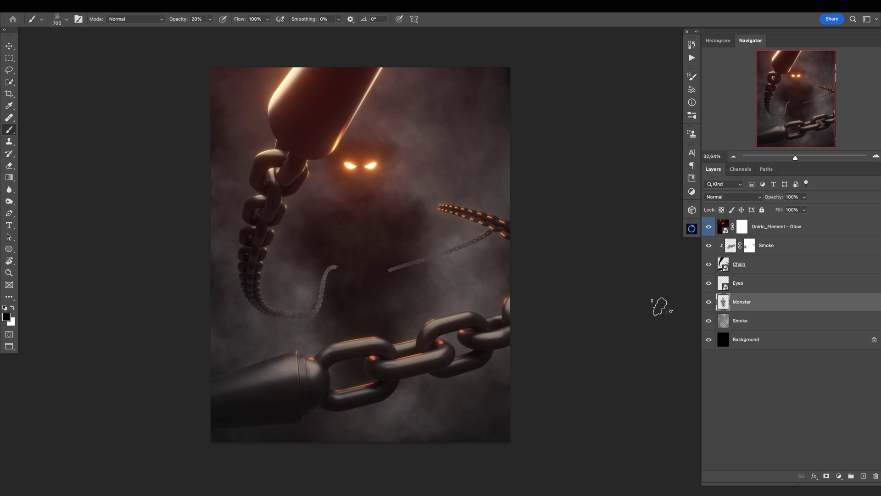
Paint black smoke over both thin chain ends on the clipped Smoke layer so they fade into the monster.
left_click(732, 247)
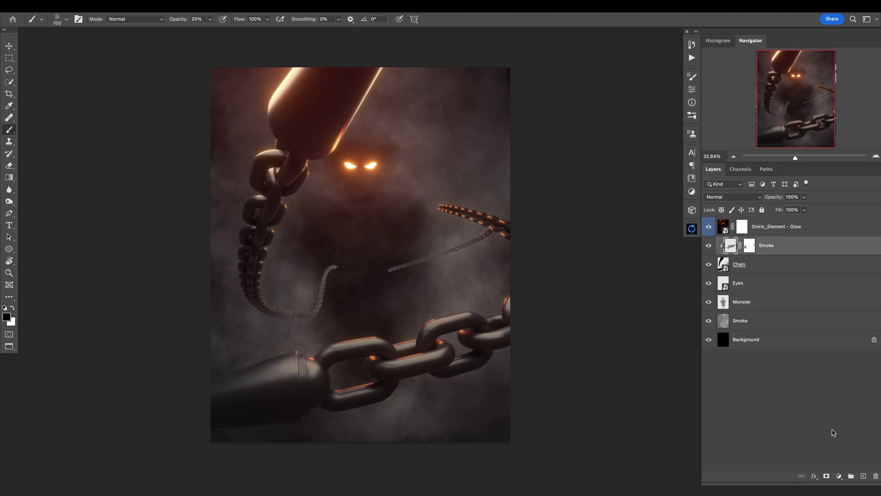
scroll(329, 273, "up", 1)
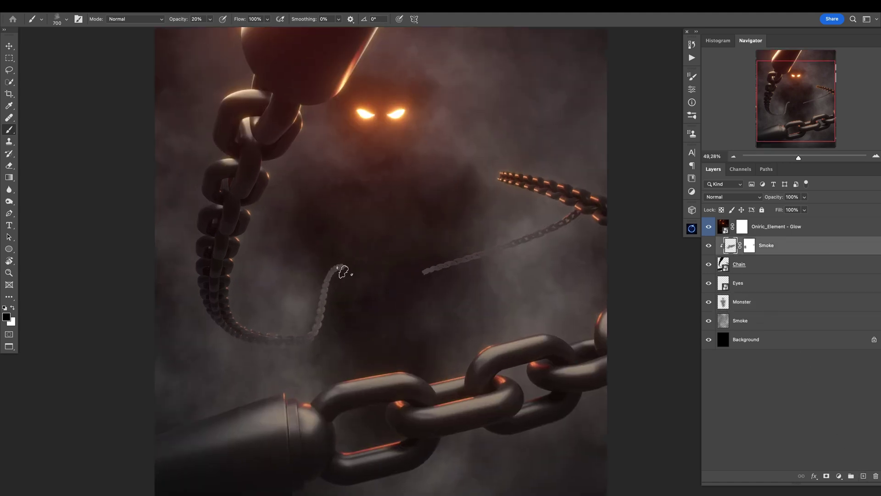
mouse_move(348, 263)
left_mouse_down()
mouse_move(348, 299)
mouse_move(333, 324)
mouse_move(335, 261)
mouse_move(337, 324)
mouse_move(334, 304)
mouse_move(363, 251)
mouse_move(350, 320)
mouse_move(352, 275)
mouse_move(330, 352)
left_mouse_up()
left_click_drag(415, 319, 436, 256)
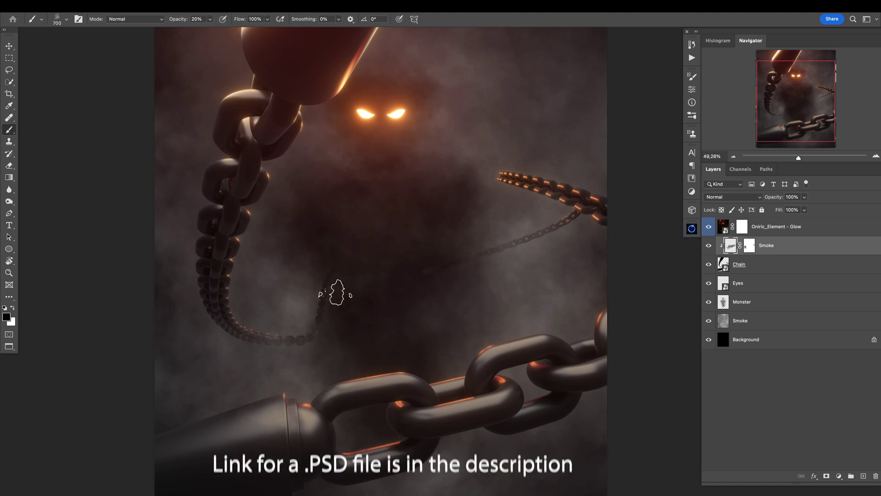
left_click_drag(401, 274, 416, 265)
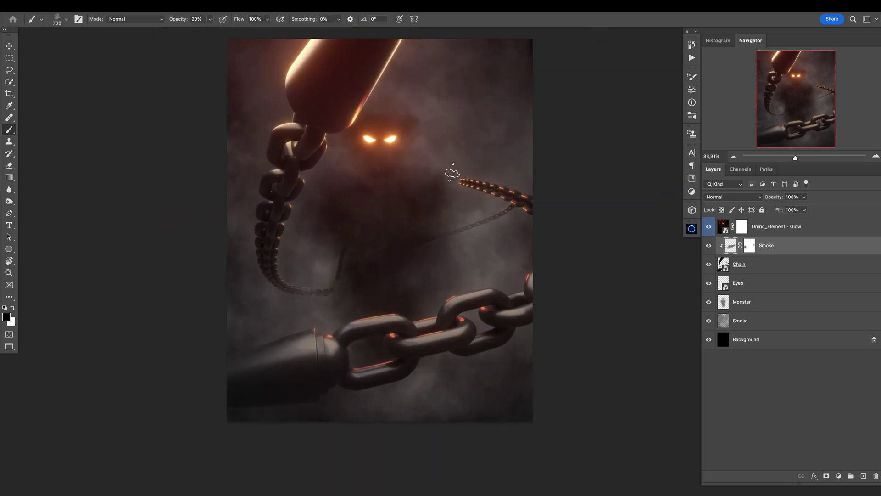
Refine the monster's head and horn silhouette on the Monster layer with black smoke, reducing the brush from 1100 to 250 px.
left_click(735, 304)
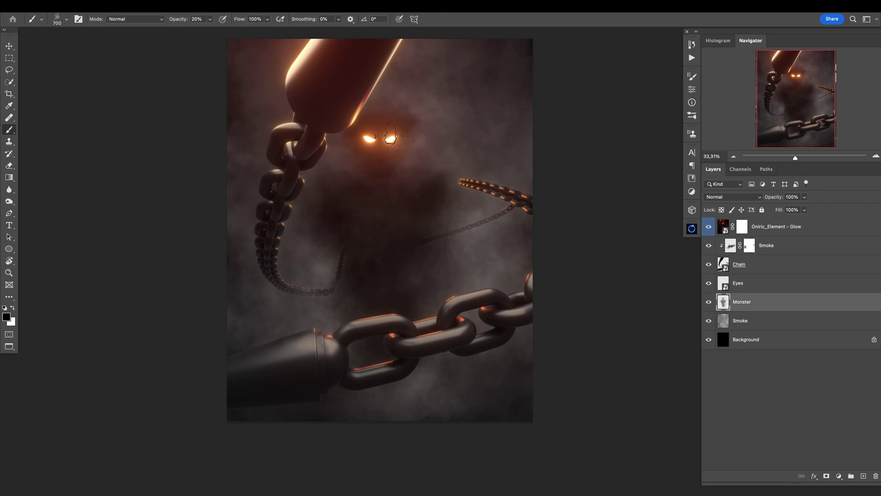
key("bracketright")
key("bracketright")
key("bracketright")
key("bracketright")
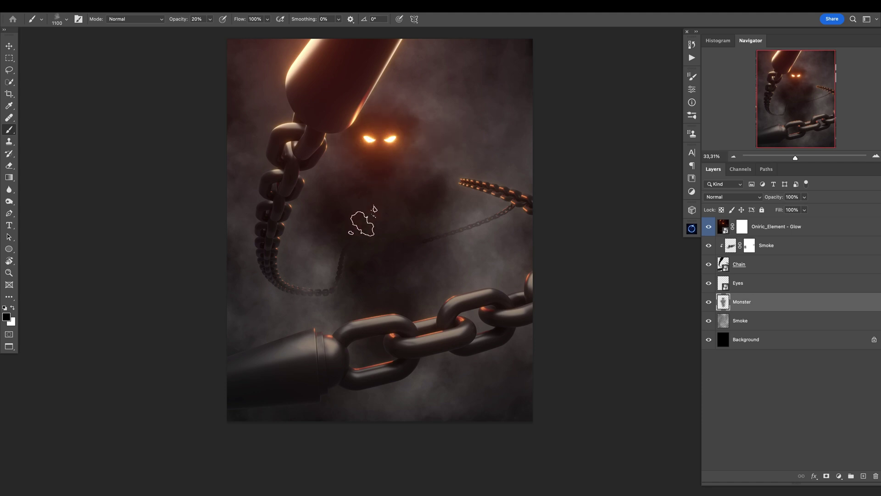
key("bracketleft")
key("bracketleft")
key("bracketleft")
key("bracketleft")
key("bracketleft")
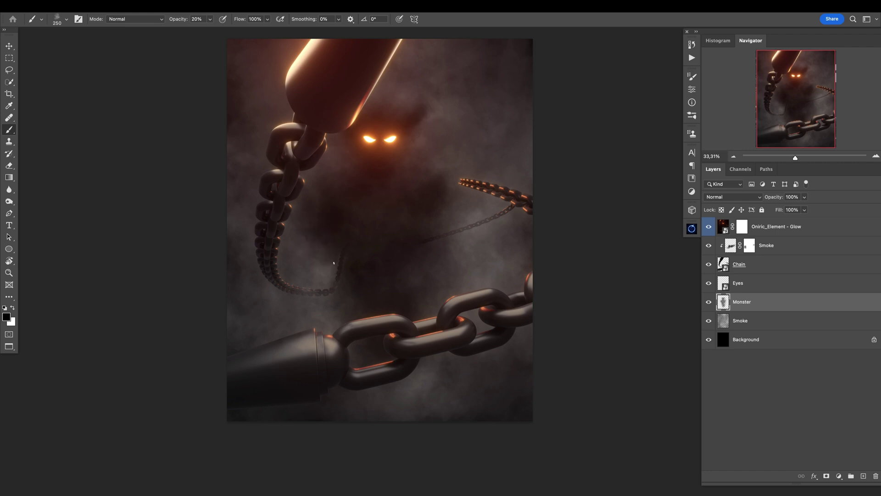
Try white brush strokes around the monster's body and undo them.
key("x")
left_click(353, 261)
key("super+z")
left_click(309, 224)
left_click(361, 290)
key("super+z")
key("super+z")
Add a layer mask to the Monster layer and paint more black smoke on the layer itself with an 800 px brush.
left_click(827, 476)
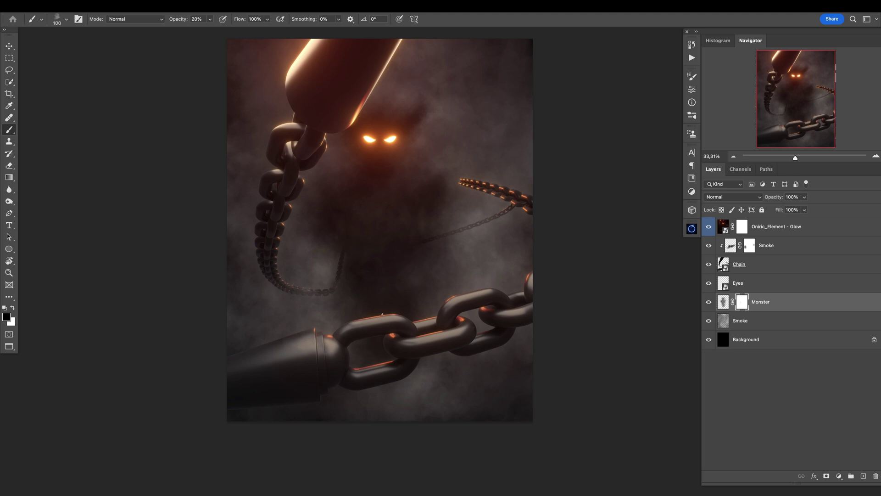
left_click(723, 301)
key("bracketright")
key("bracketright")
key("bracketright")
key("bracketright")
key("bracketright")
key("bracketright")
left_click_drag(409, 296, 393, 353)
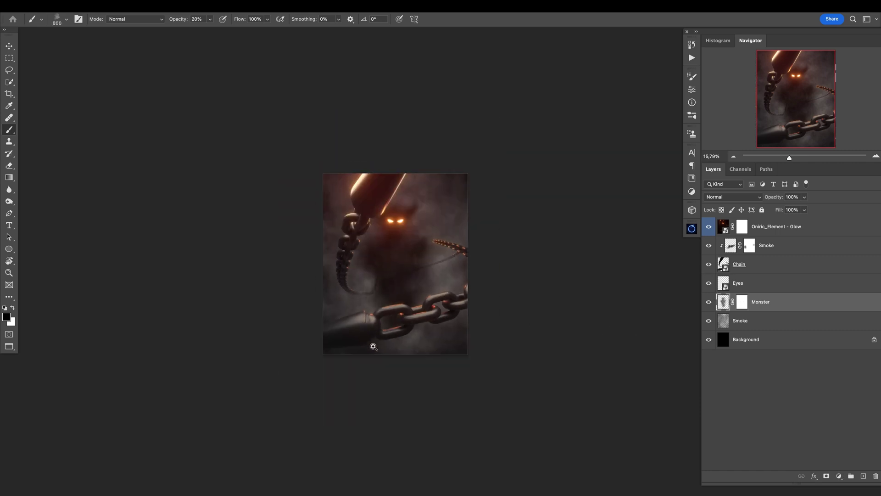
scroll(384, 290, "up", 4)
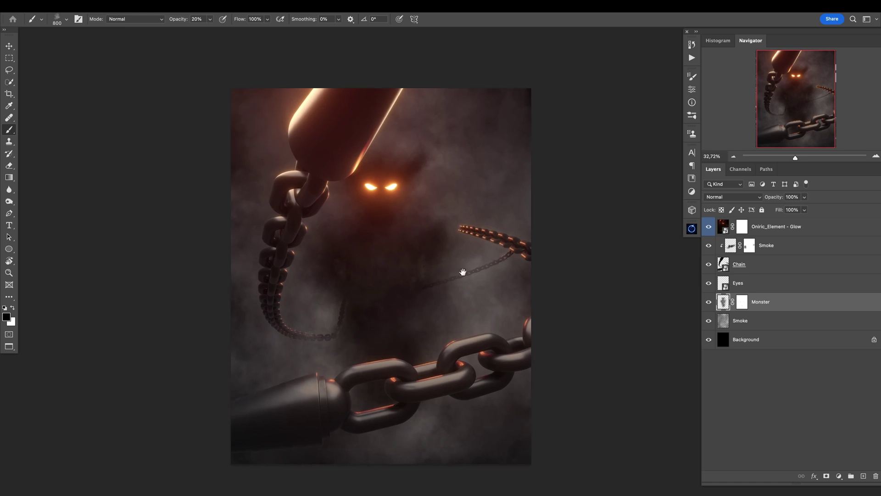
Add a new layer directly above the bottom Smoke layer and name it Smoke 03.
left_click(727, 324)
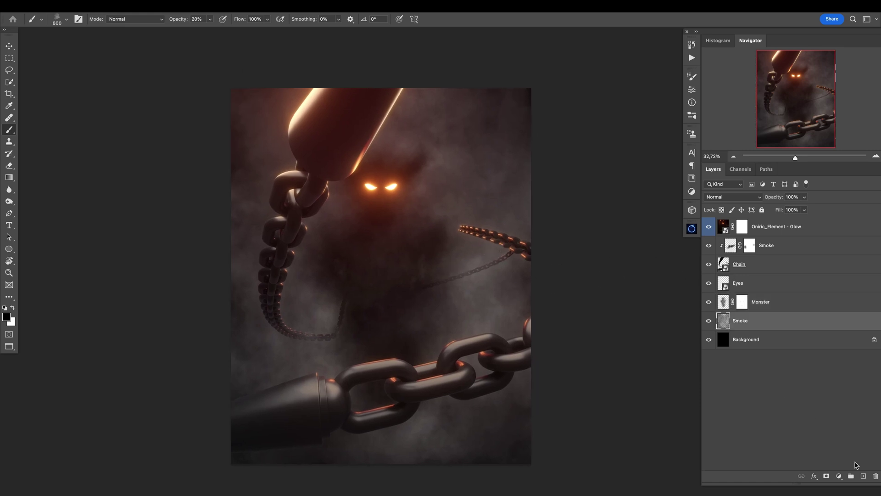
left_click(863, 476)
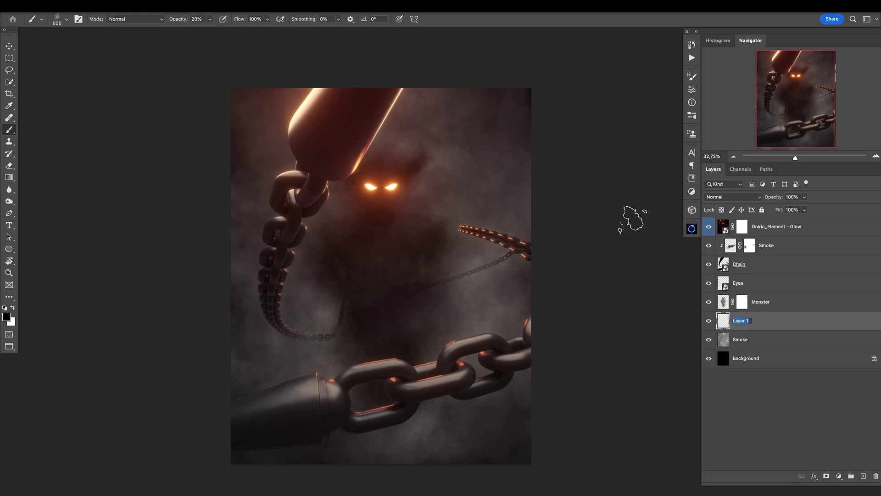
type("Smoke 03")
key("Return")
Rename the Smoke layer clipped to the Chain layer as Smoke 02.
double_click(762, 248)
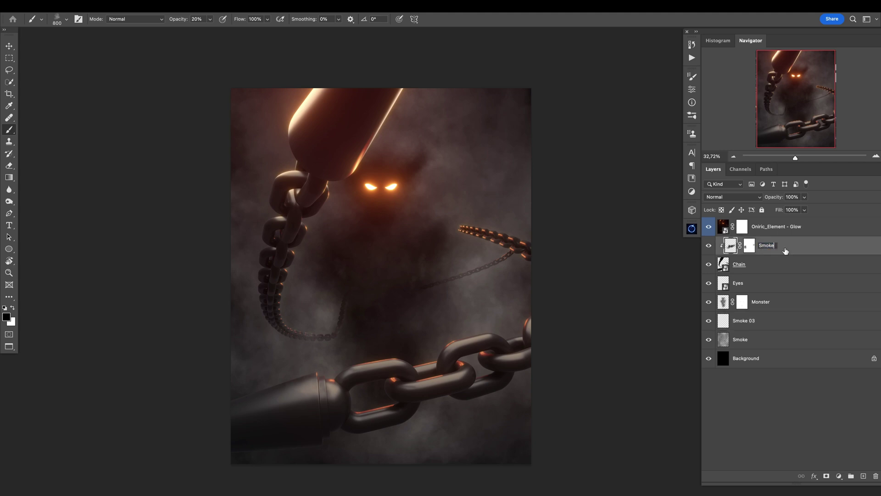
type("02")
key("Return")
Darken the image edges with black smoke on the Smoke 03 layer, and try white smoke strokes beside the monster.
left_click(723, 322)
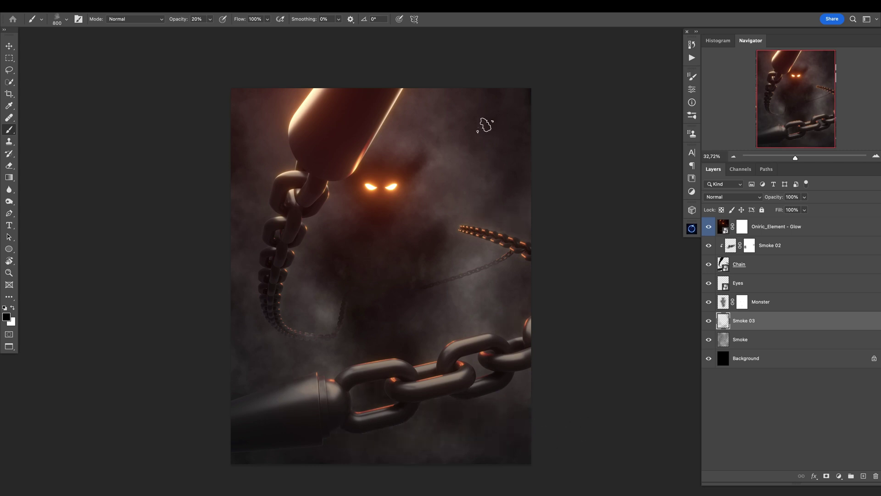
key("x")
left_click(454, 308)
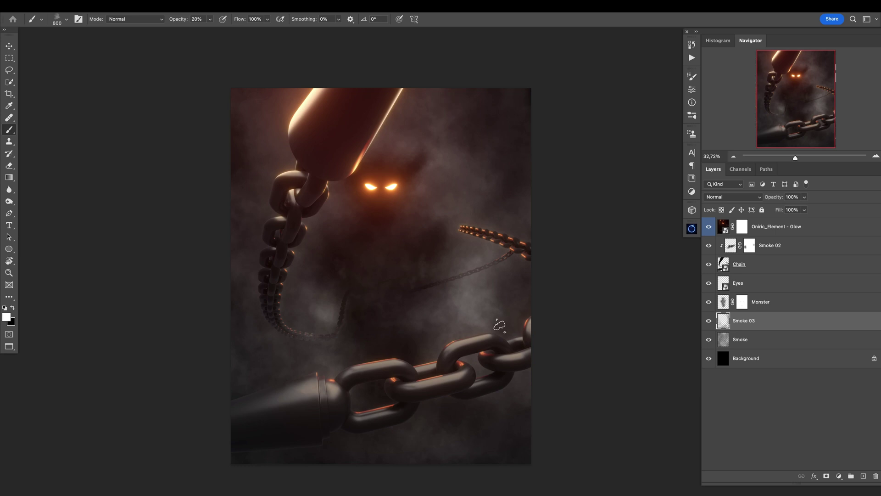
key("super+z")
left_click(311, 361)
left_click(305, 324)
key("ctrl+z")
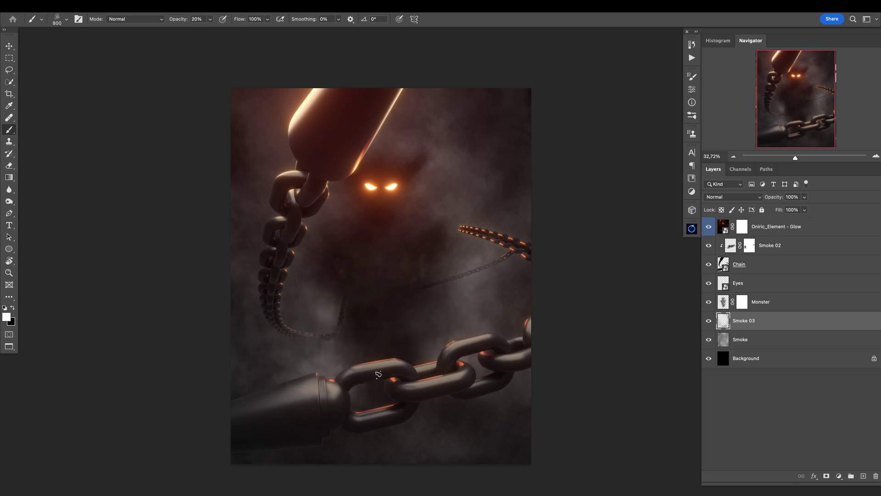
Paint subtle white smoke on both sides of the monster on Smoke 03 with the brush opacity at 10%.
left_click(478, 311)
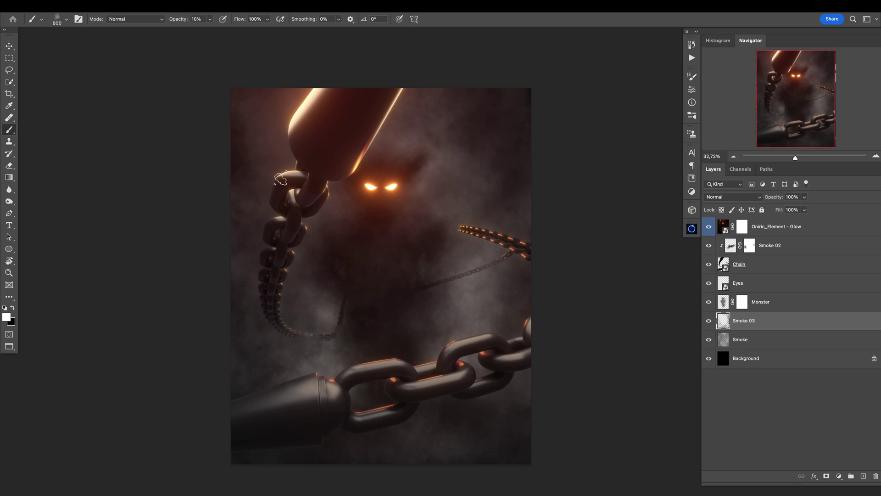
left_click(252, 214)
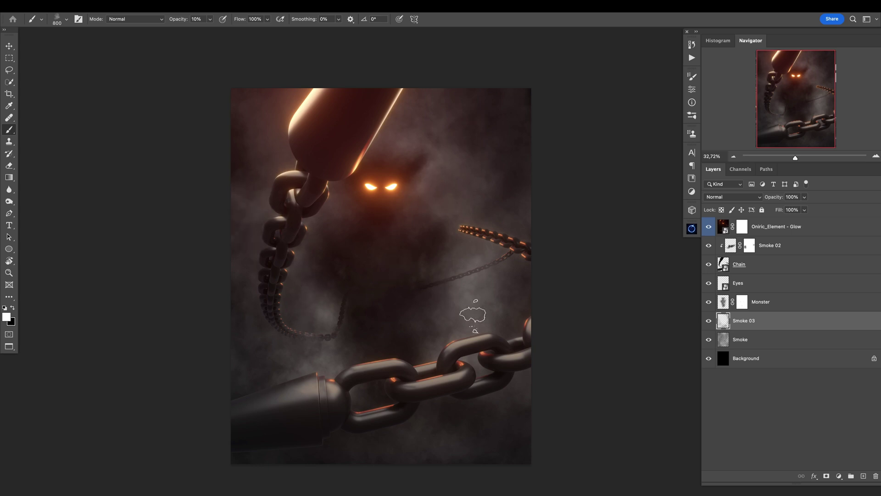
scroll(379, 328, "down", 1)
scroll(379, 328, "down", 2)
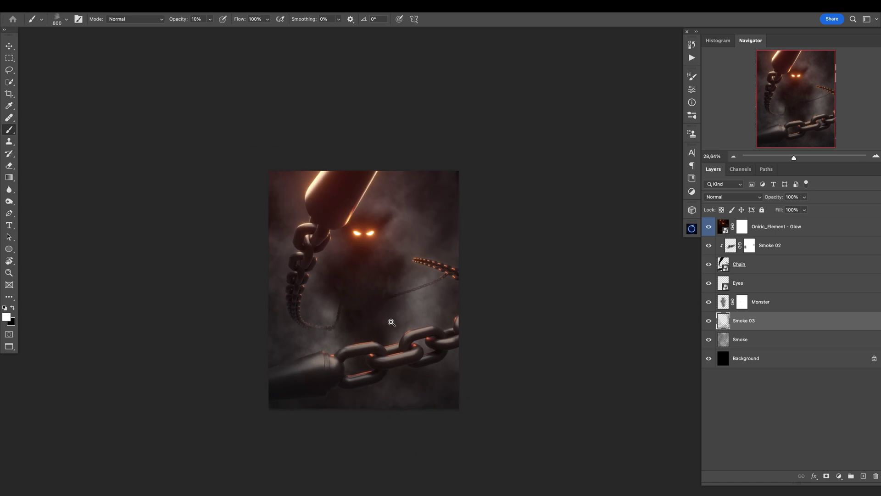
scroll(399, 297, "up", 2)
scroll(394, 305, "down", 1)
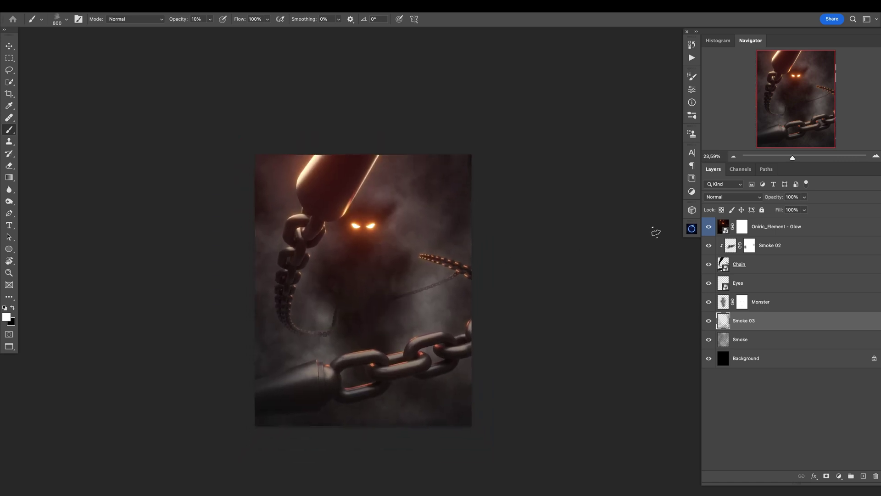
Stamp all visible layers into a new layer above the Oniric glow and convert it to a smart object.
left_click_drag(732, 225, 730, 227)
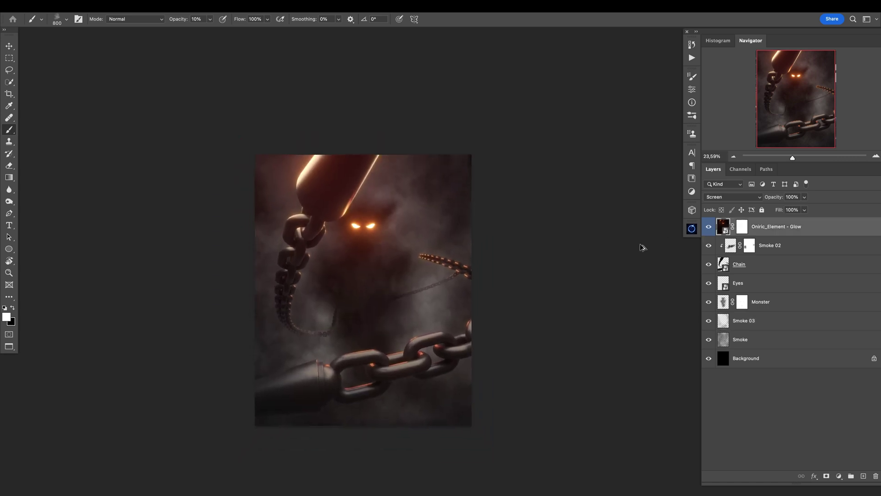
key("ctrl+alt+shift+e")
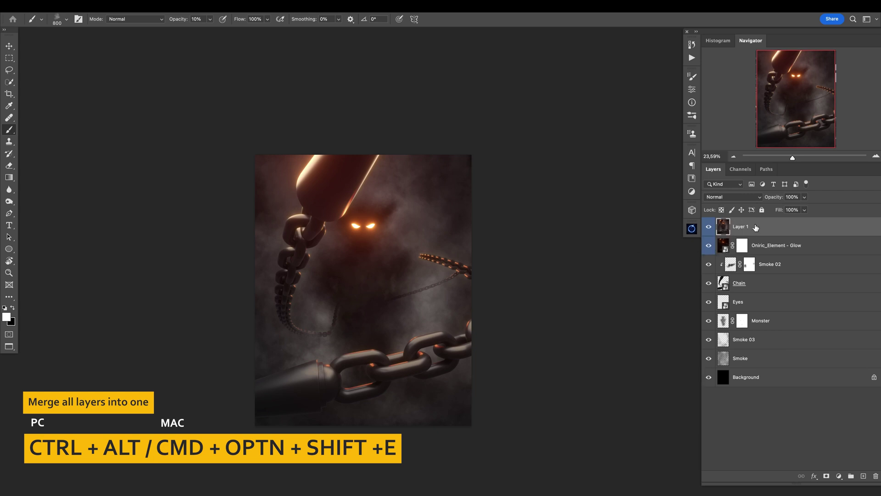
right_click(757, 227)
left_click(786, 179)
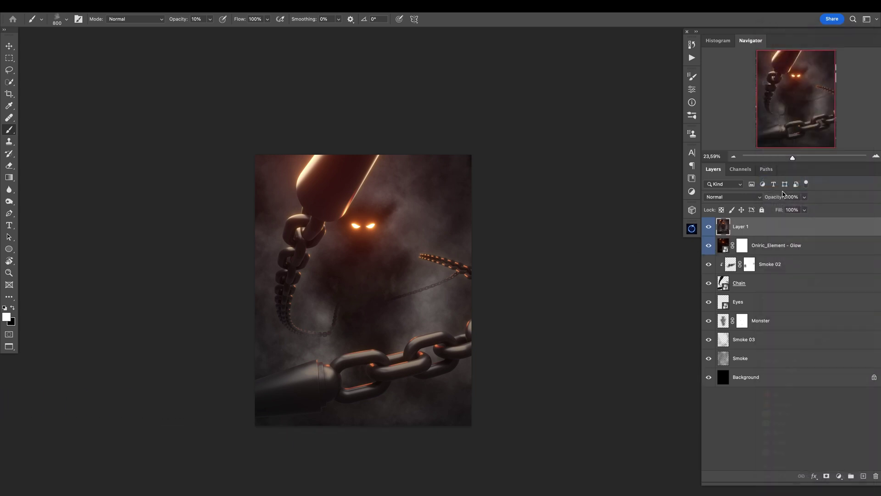
Apply the Camera Raw Filter with Contrast +20, Highlights +9, Texture +31, Clarity -38, Dehaze +2 and Vibrance +10.
left_click(197, 13)
left_click(244, 76)
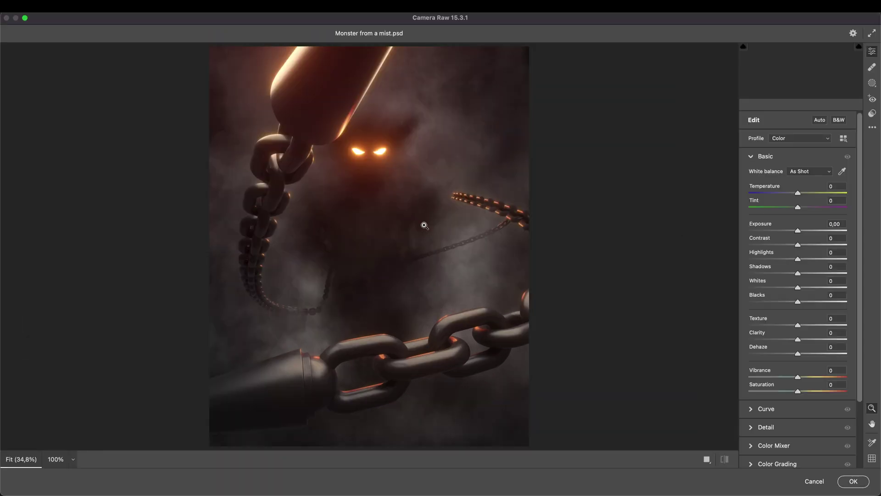
left_click_drag(798, 245, 807, 245)
mouse_move(798, 259)
left_mouse_down()
mouse_move(821, 259)
mouse_move(802, 259)
left_mouse_up()
left_click_drag(798, 339, 779, 339)
left_click_drag(798, 325, 800, 355)
mouse_move(798, 377)
left_mouse_down()
mouse_move(780, 350)
mouse_move(809, 371)
left_mouse_up()
Use Color Grading to shift the smoke and dark tones of the image toward a cool blue-green tint.
scroll(804, 380, "down", 5)
left_click(768, 436)
left_click(769, 212)
left_click(773, 382)
left_click(794, 244)
left_click(806, 243)
left_click_drag(749, 386, 768, 386)
mouse_move(750, 372)
left_mouse_down()
mouse_move(788, 375)
mouse_move(790, 386)
mouse_move(753, 386)
left_mouse_up()
left_click(818, 243)
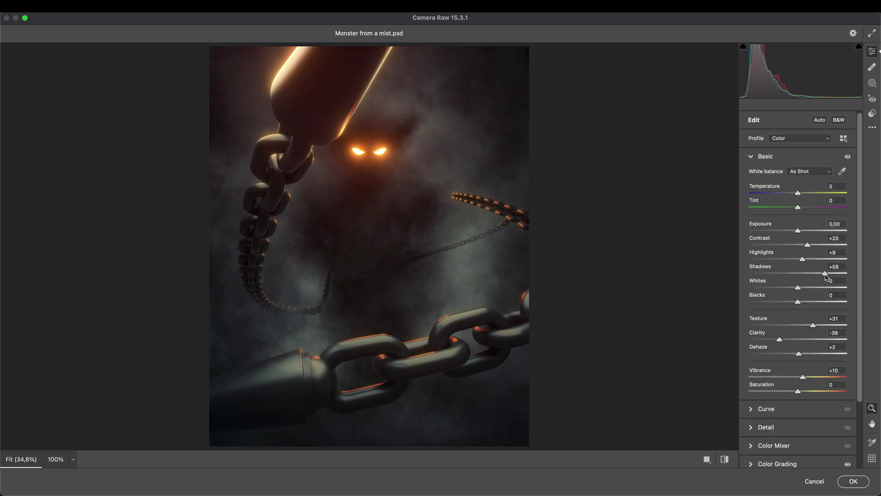